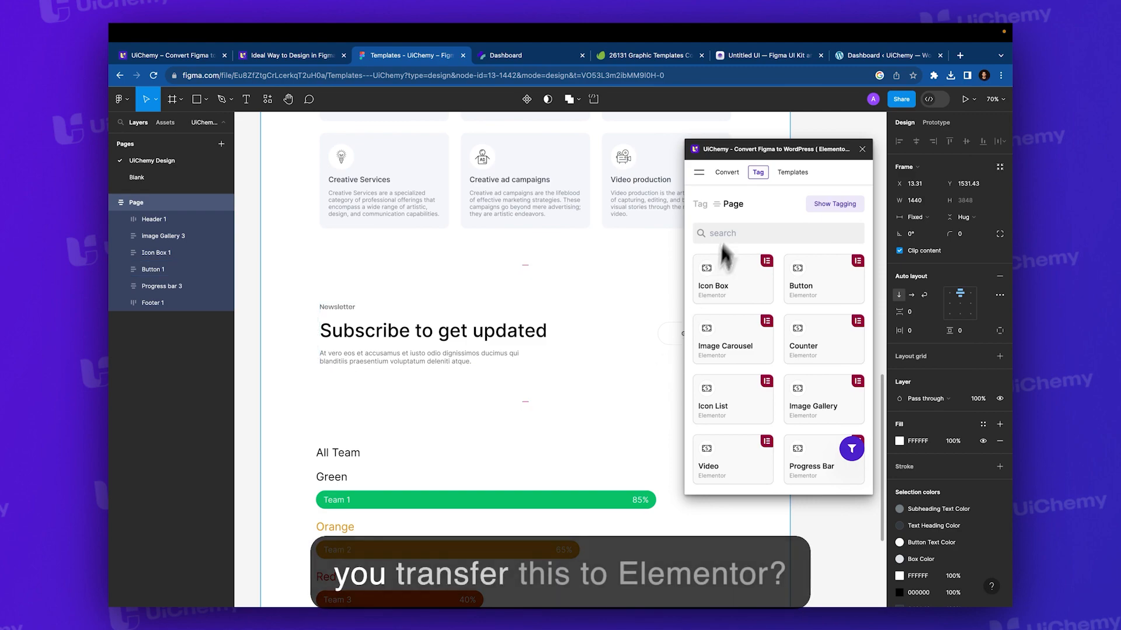
Open the UiChemy conversion settings and examine the Download without images and Export Scale options.
click(727, 175)
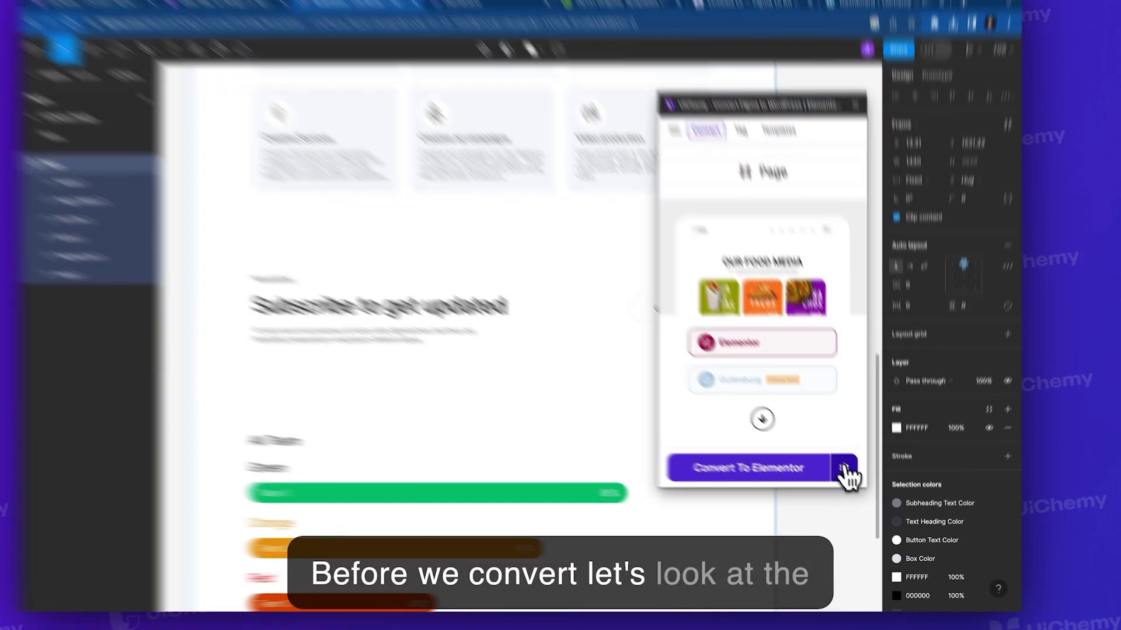
click(850, 469)
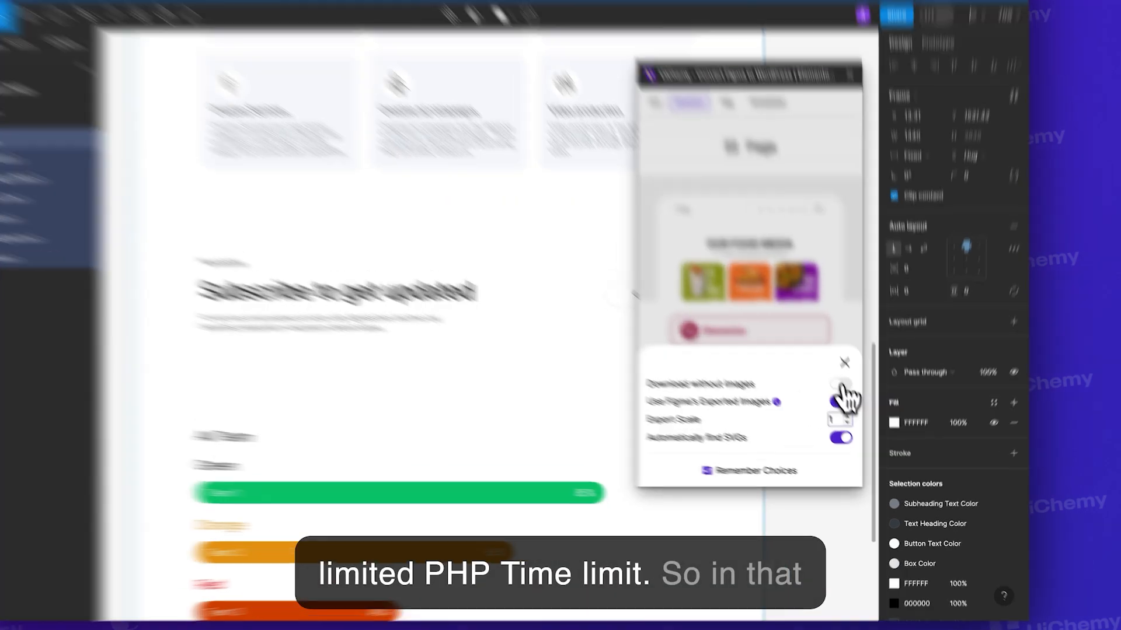
click(855, 408)
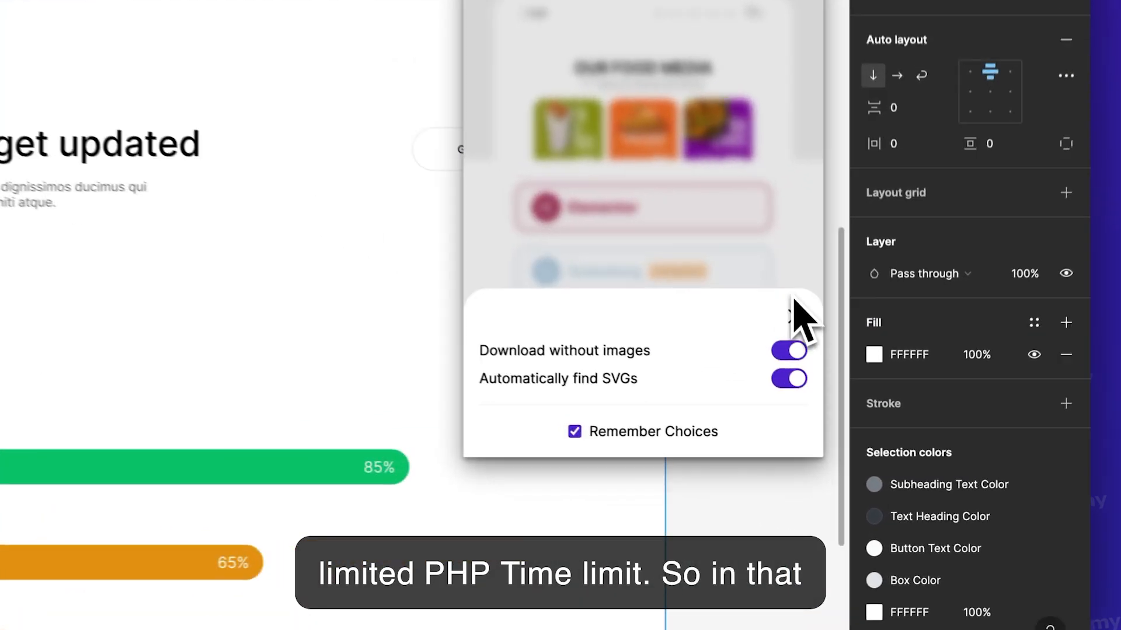
click(782, 347)
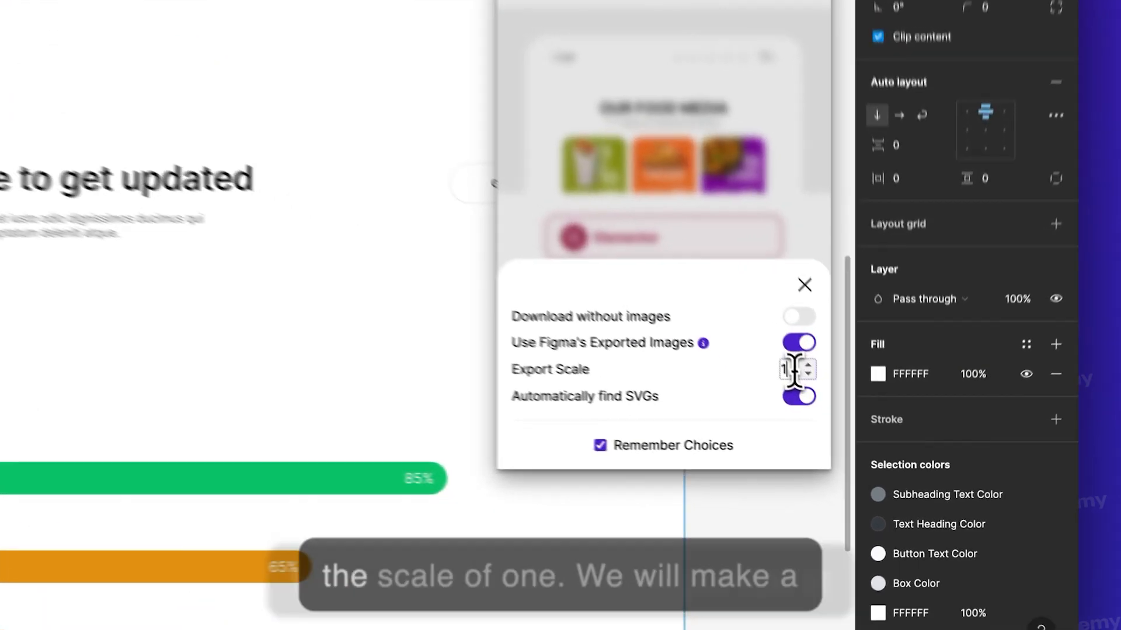
drag(853, 439, 843, 441)
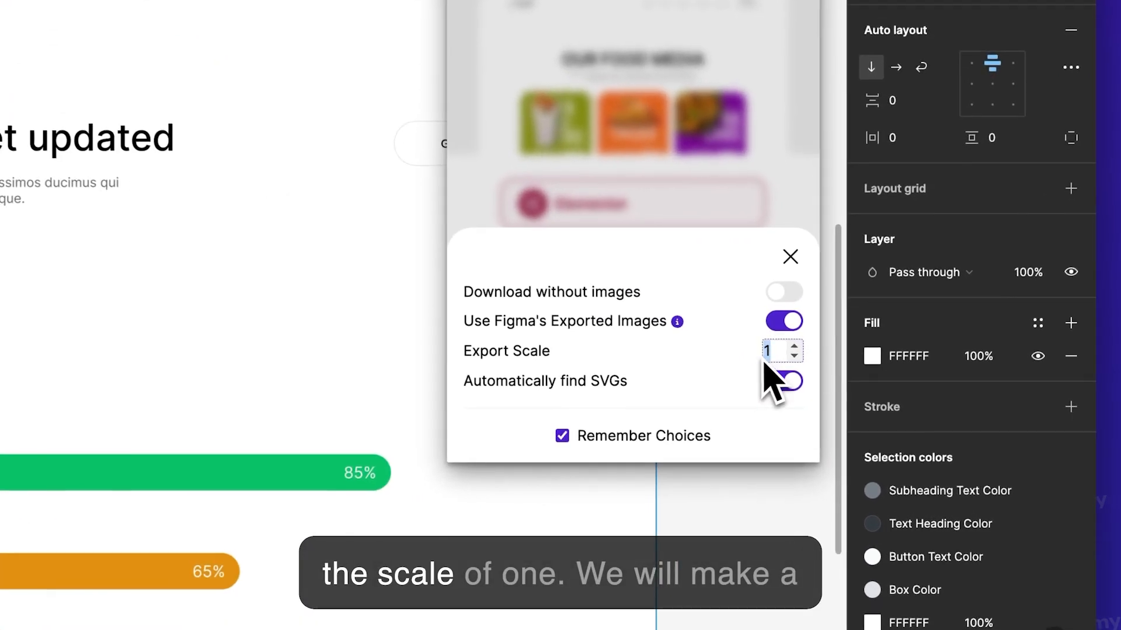
click(793, 262)
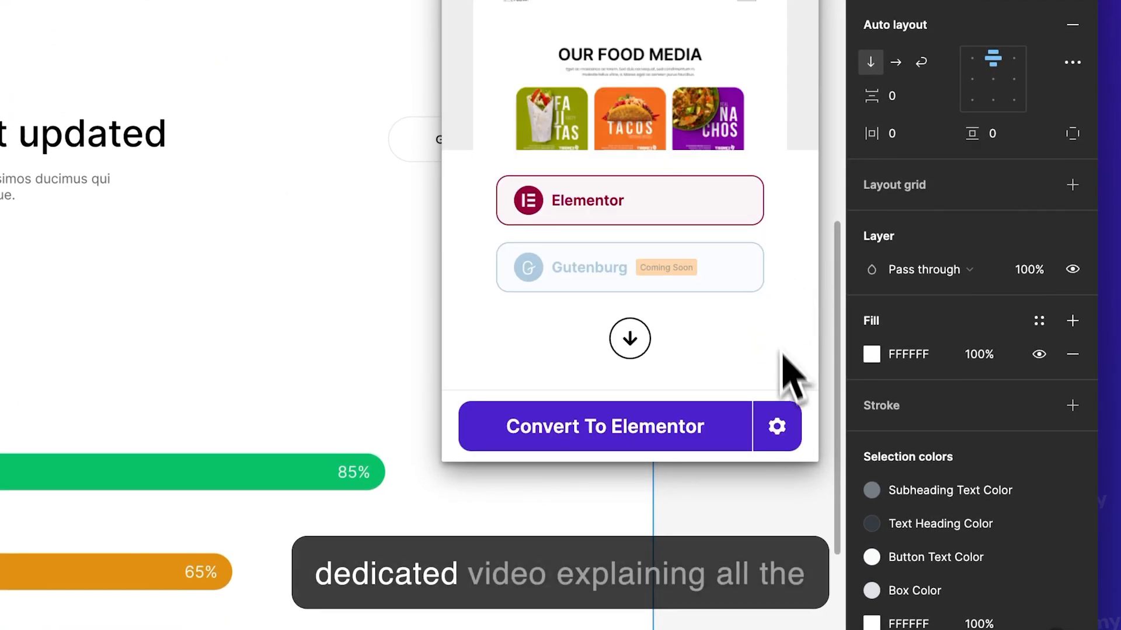
Check the help note for the Use Figma's Exported Images option in the conversion settings.
click(779, 416)
mouse_move(675, 317)
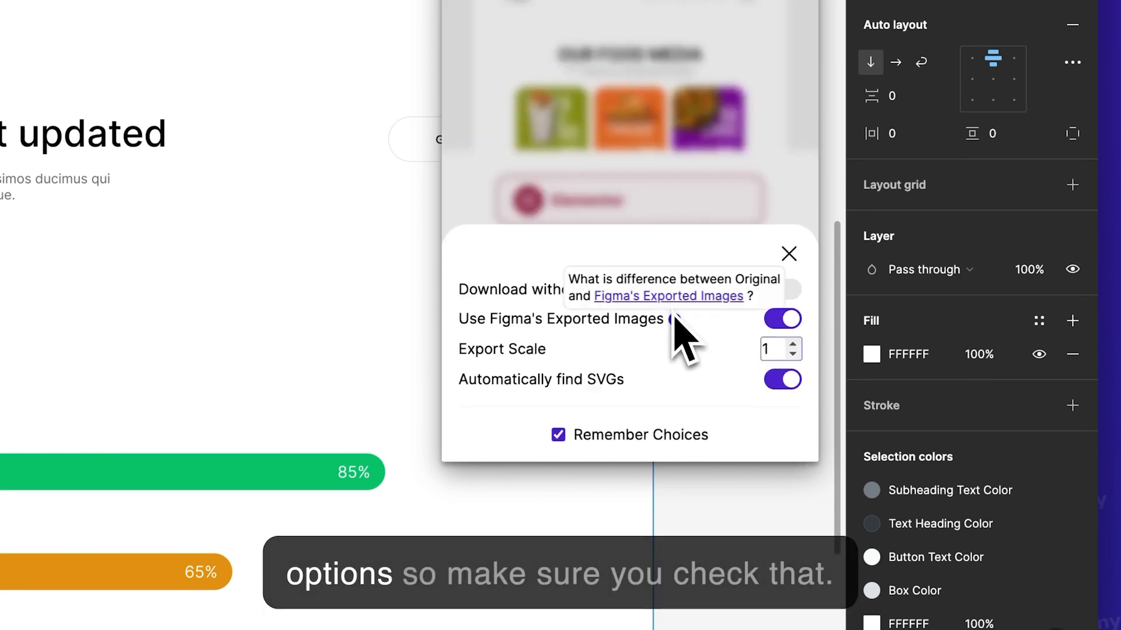
click(792, 261)
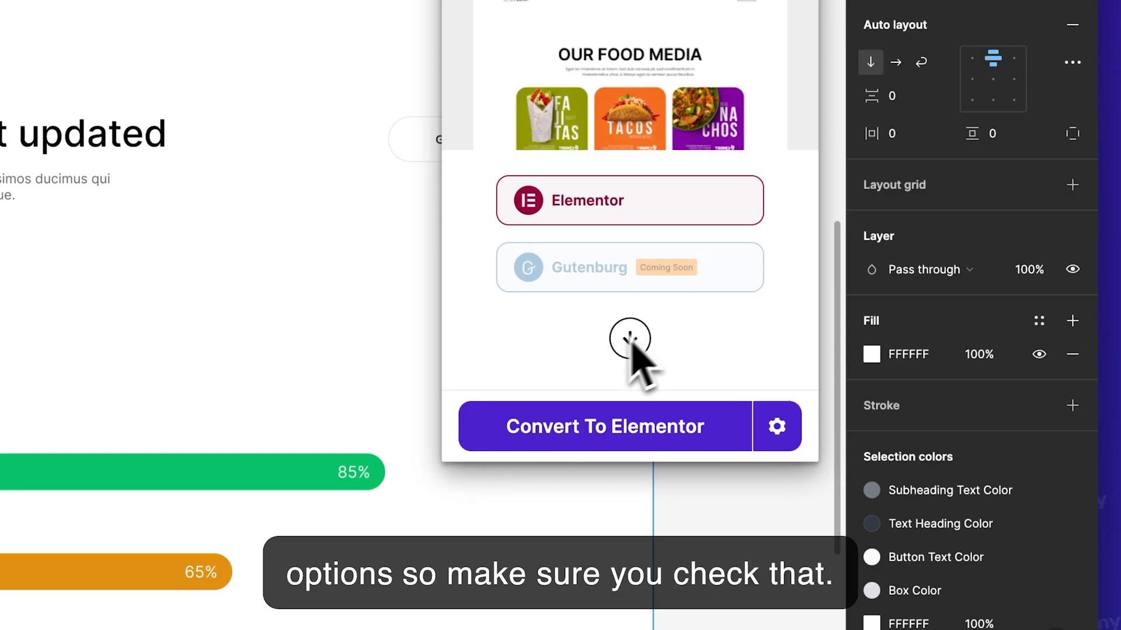
Convert the Page frame to Elementor and open the Live Preview connection form.
click(569, 435)
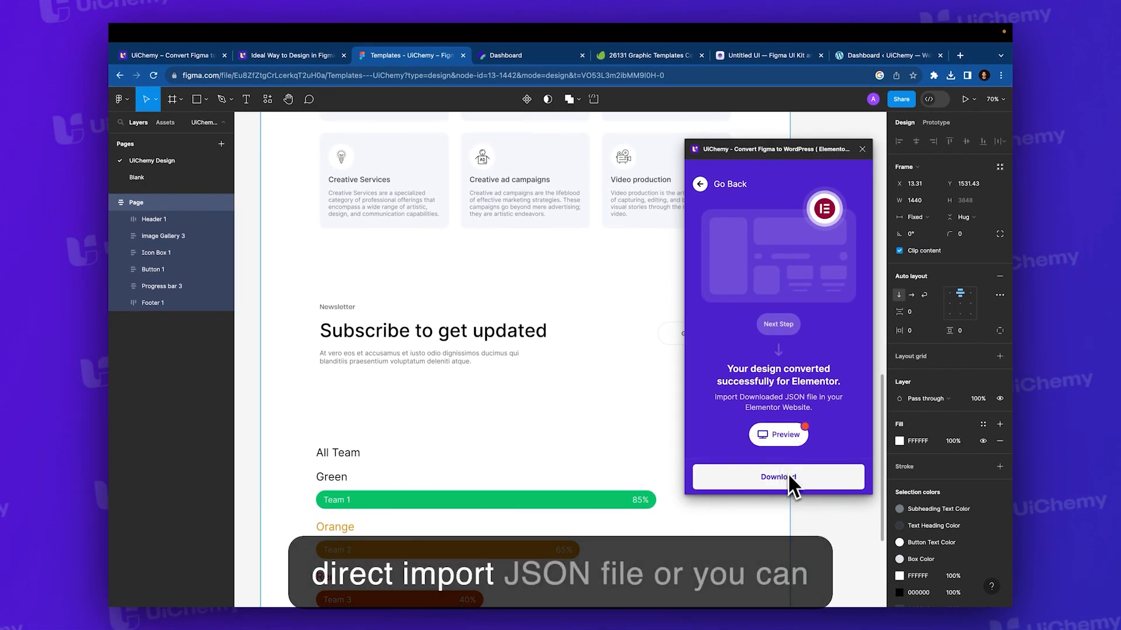
click(794, 442)
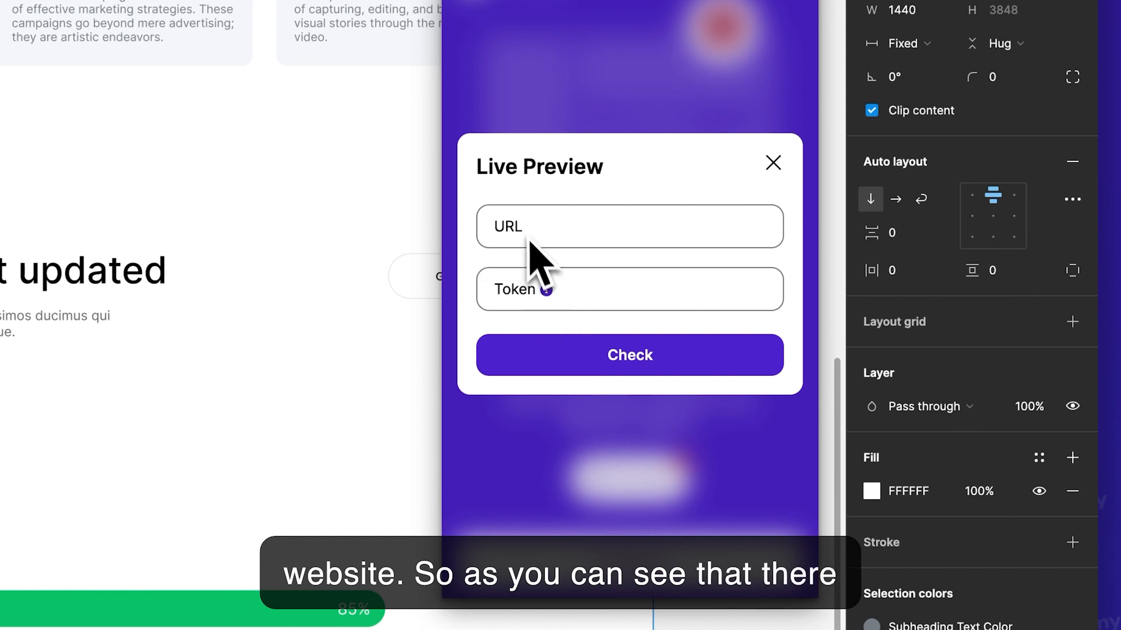
click(773, 163)
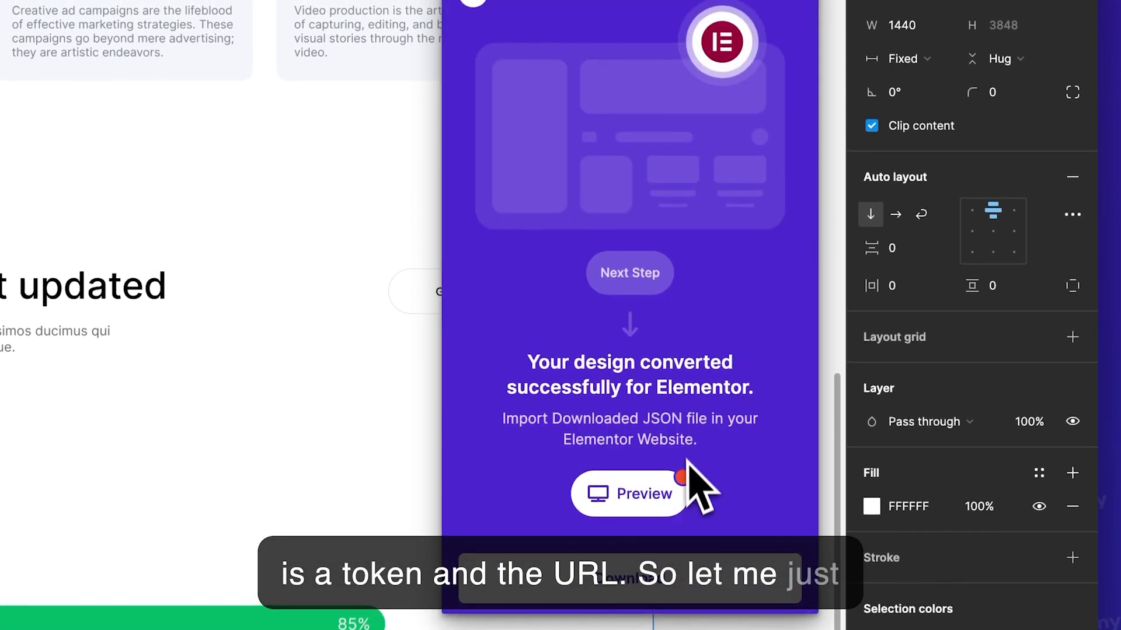
click(681, 480)
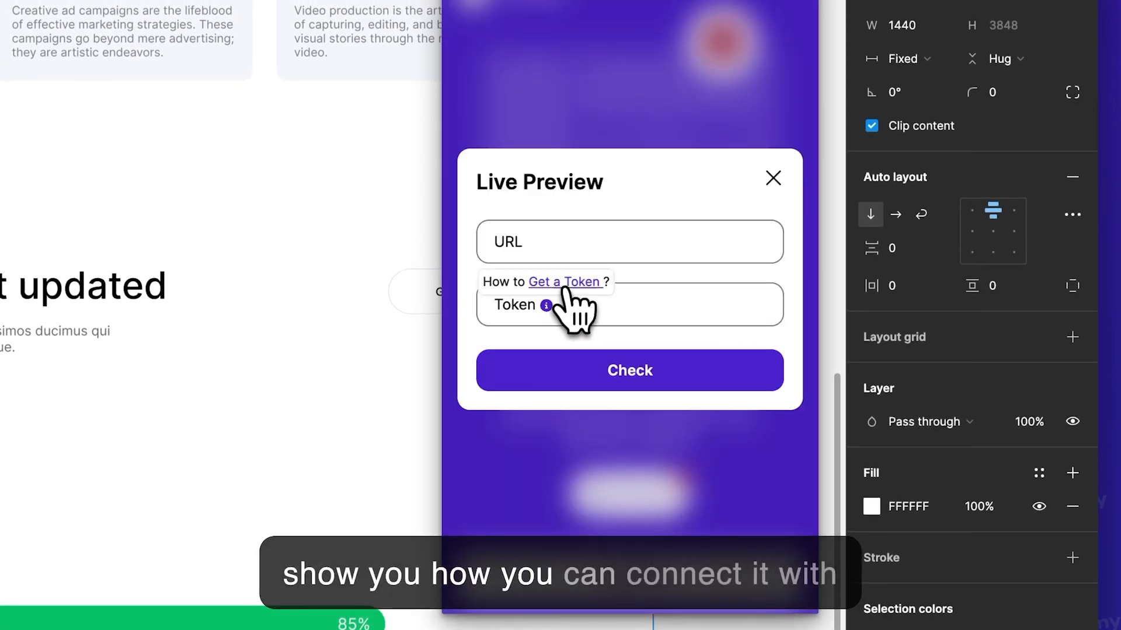
Open the guide on getting a token and download the UiChemy | Figma to WordPress plugin from it.
click(564, 287)
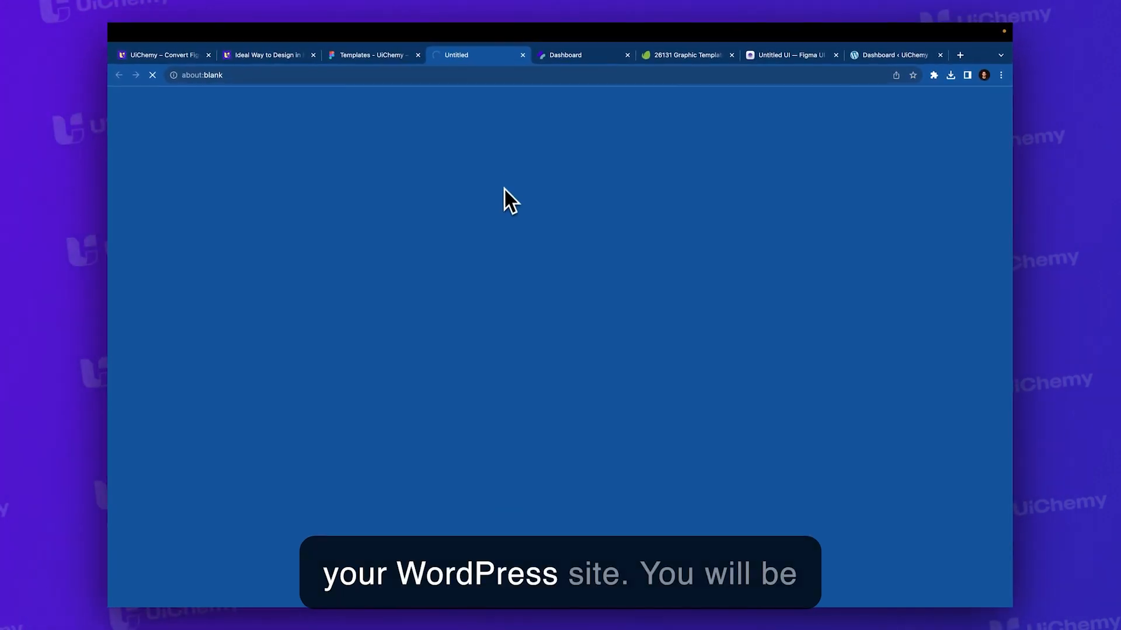
scroll(444, 262, down, 7)
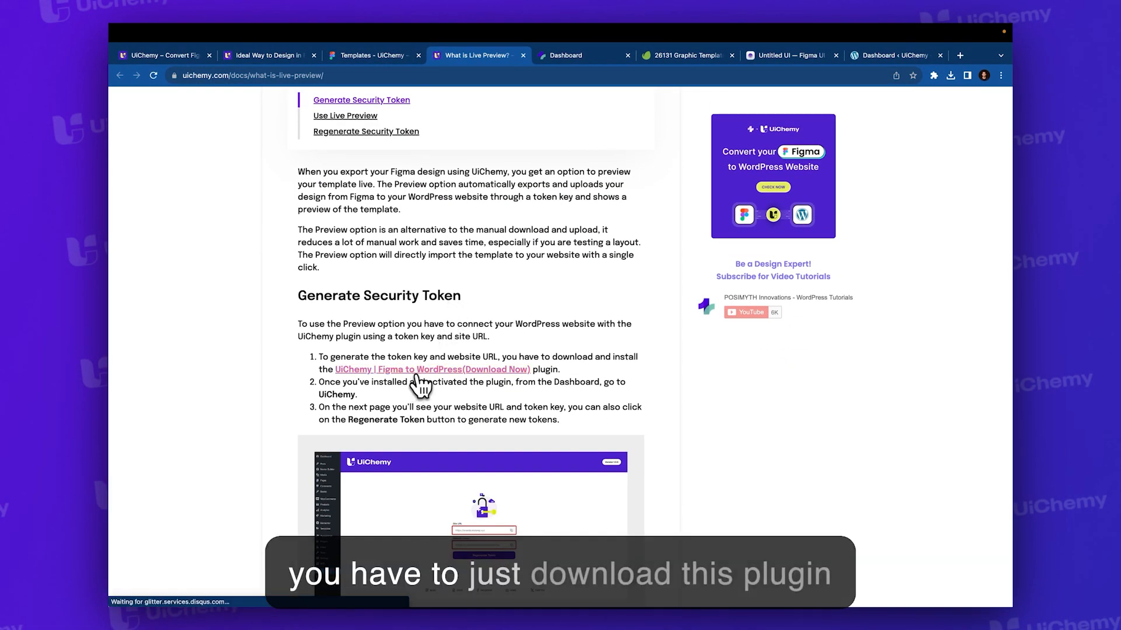
right_click(421, 375)
click(399, 374)
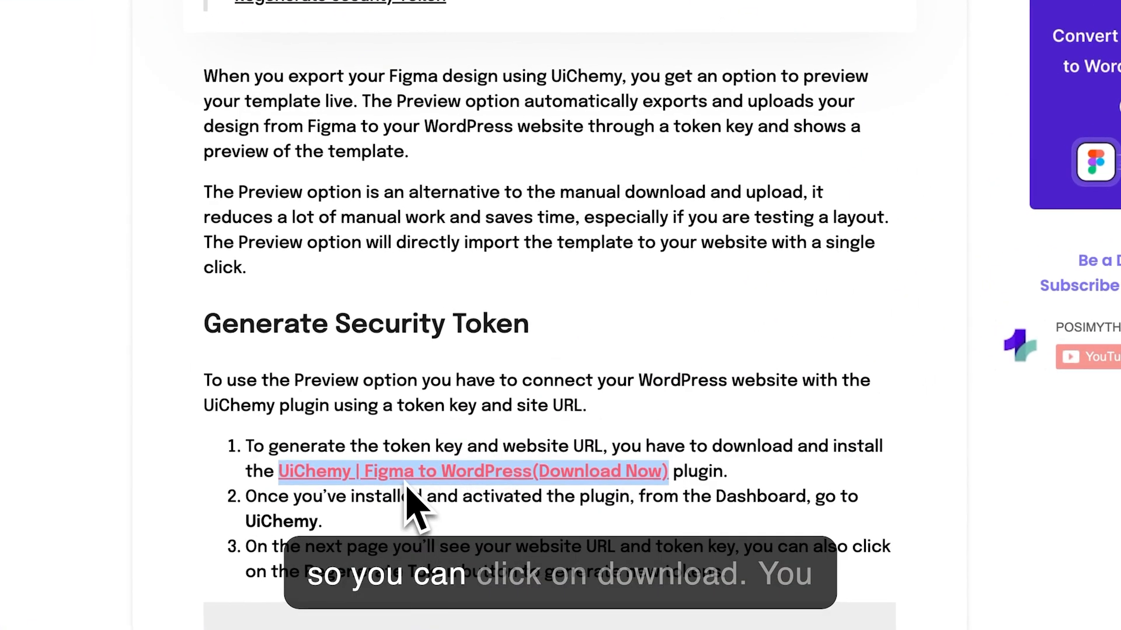
click(400, 373)
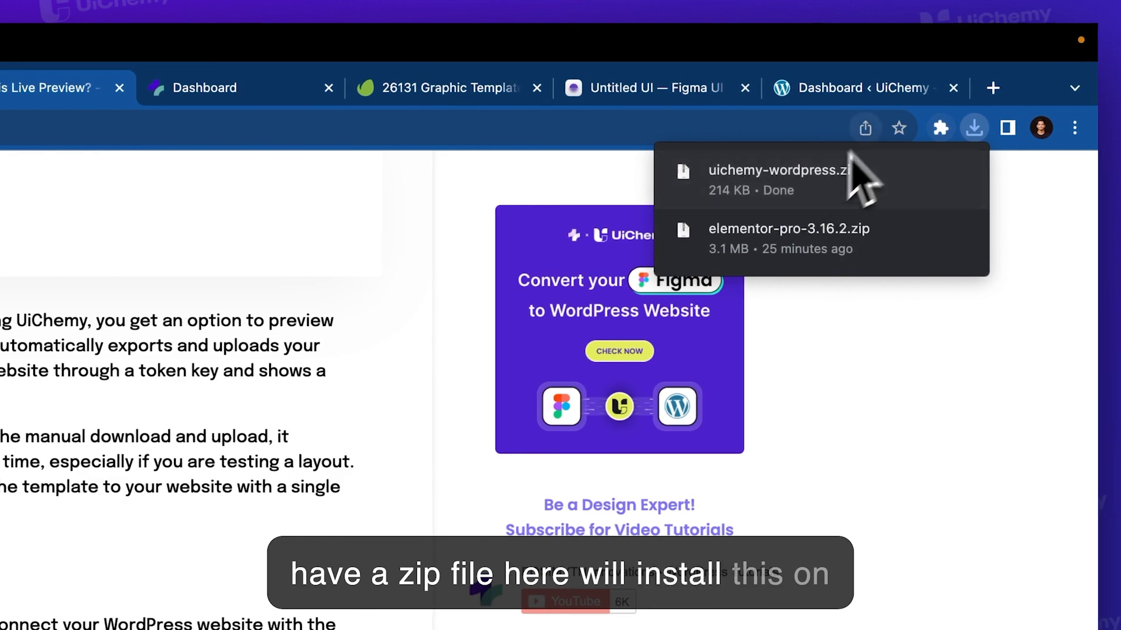
Switch to the WordPress site's dashboard and start adding a new plugin by zip upload.
drag(829, 95, 408, 120)
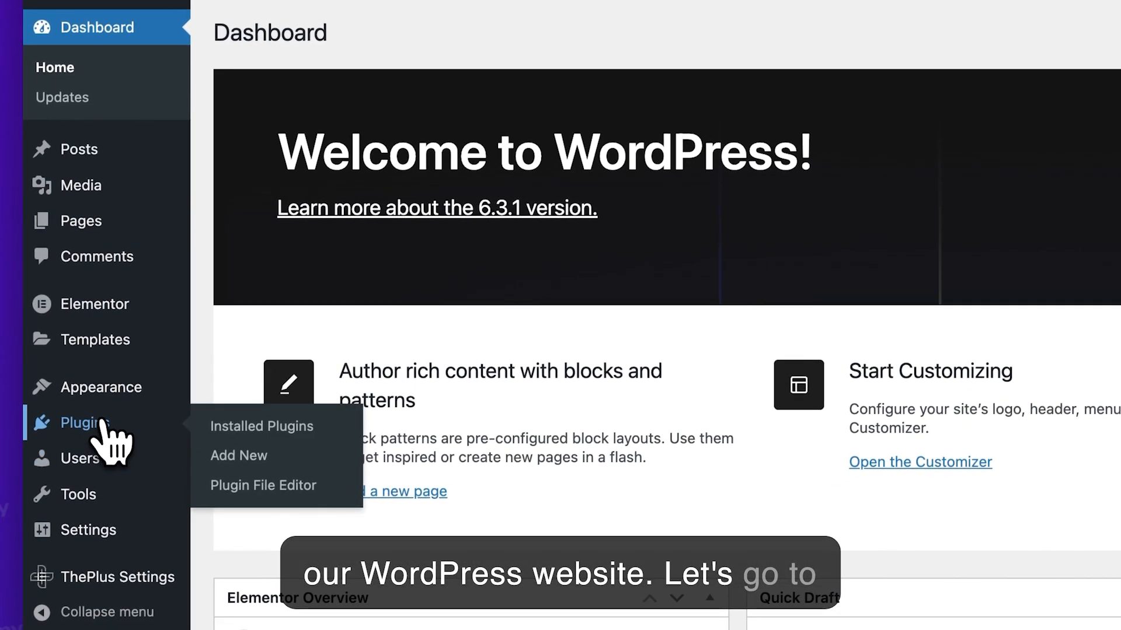
click(6, 461)
click(275, 166)
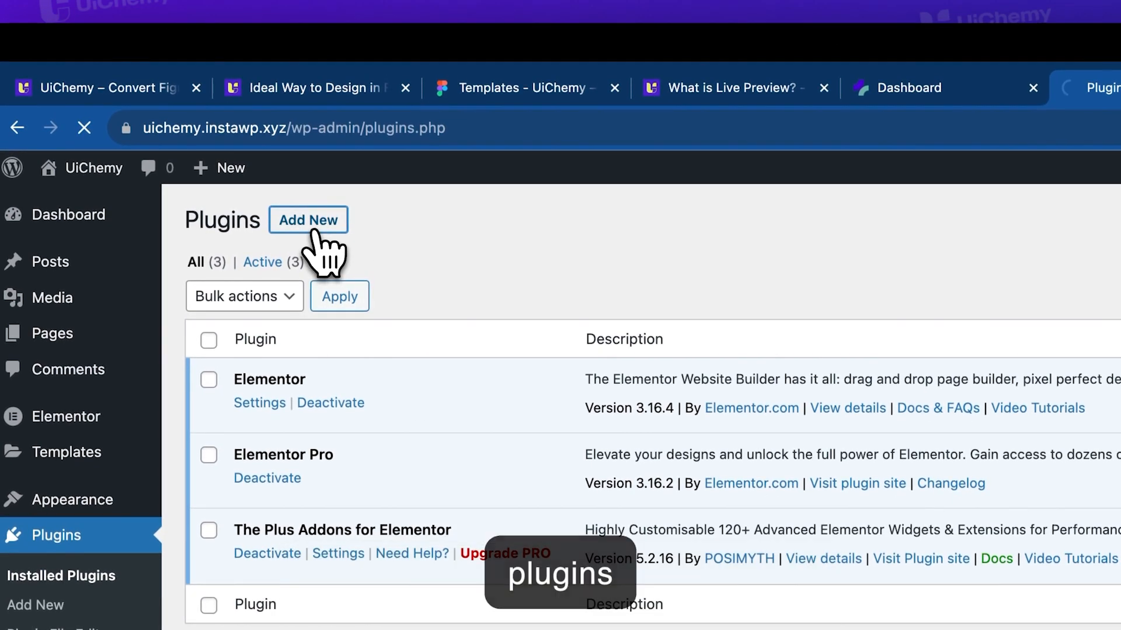
click(353, 220)
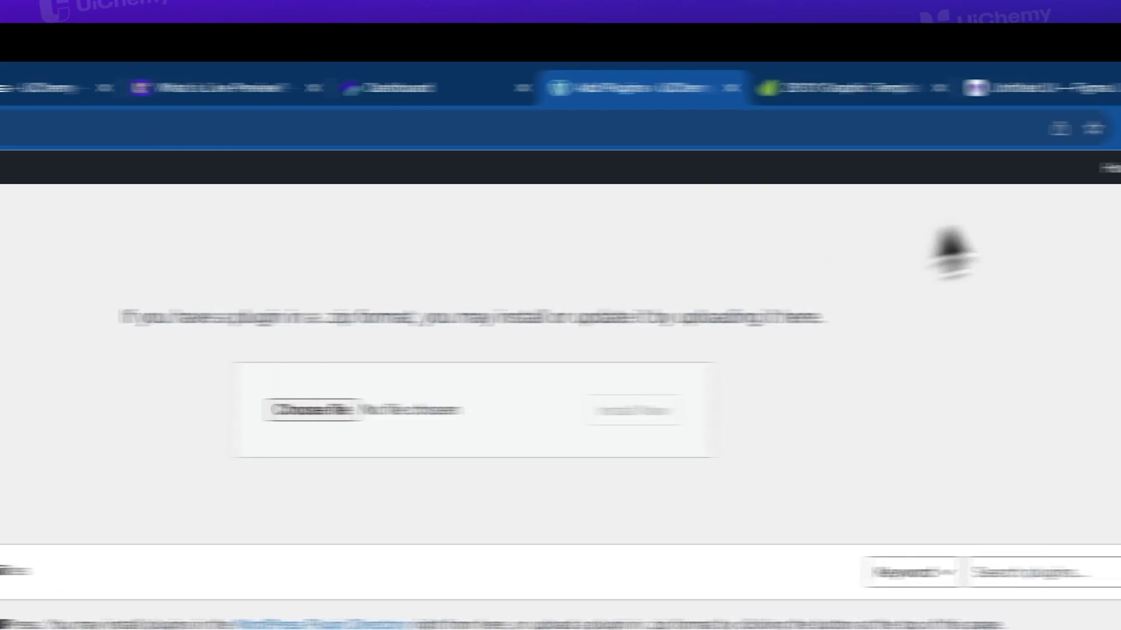
Upload uichemy-wordpress.zip, install it and activate the plugin.
click(993, 129)
drag(802, 211, 157, 424)
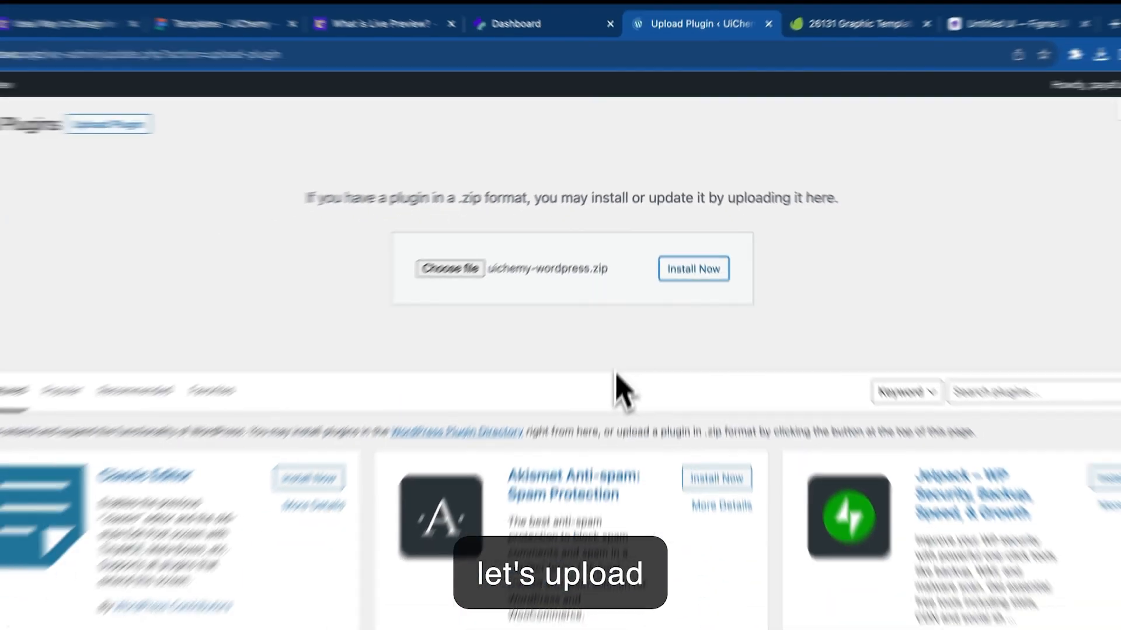
click(704, 317)
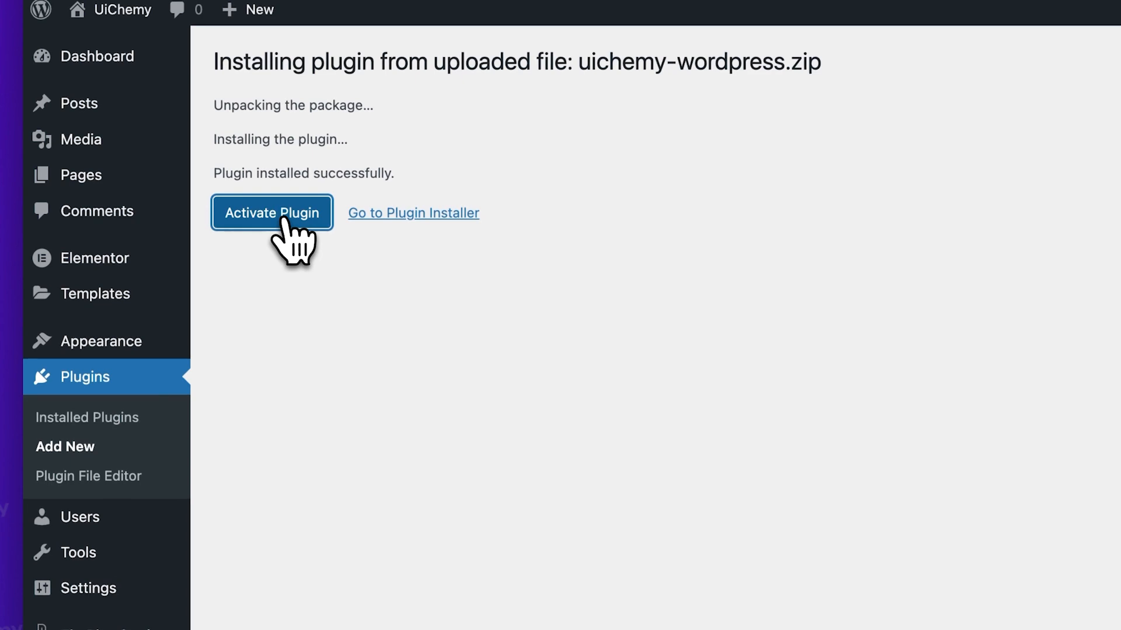
click(284, 220)
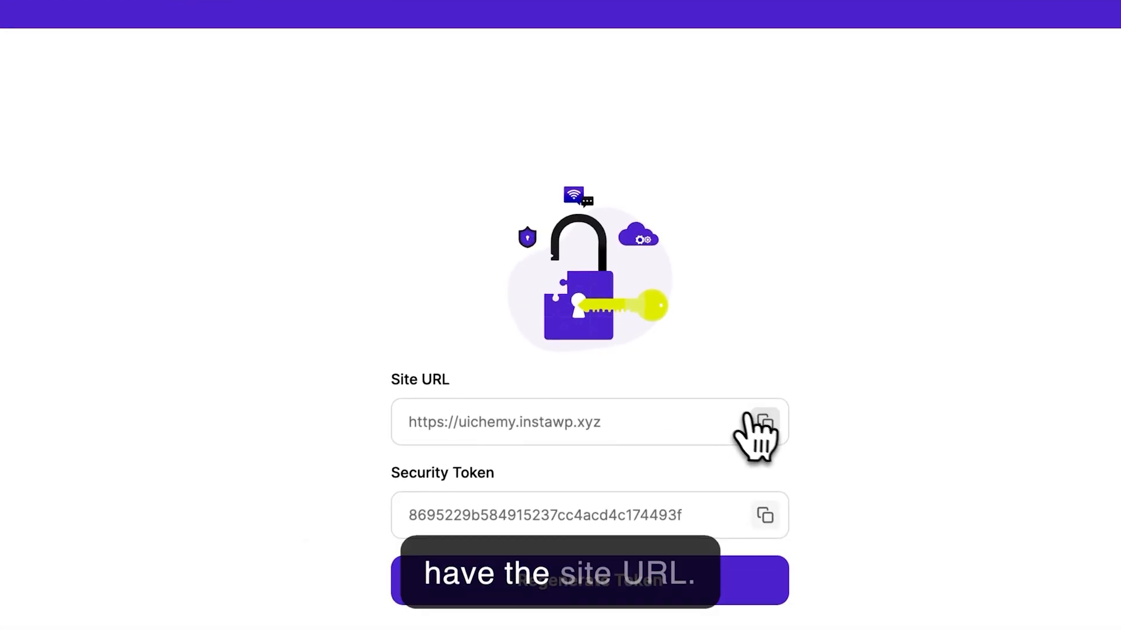
Copy the site URL from the UiChemy settings in WordPress into the Live Preview URL field in Figma.
click(763, 423)
click(305, 124)
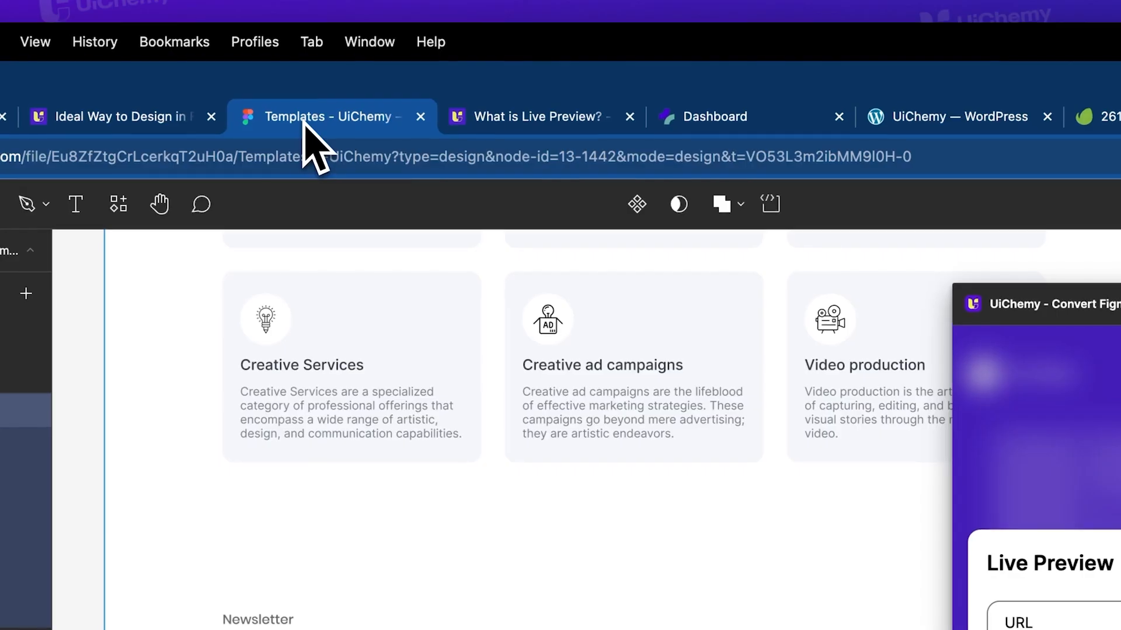
click(806, 410)
key(super+v)
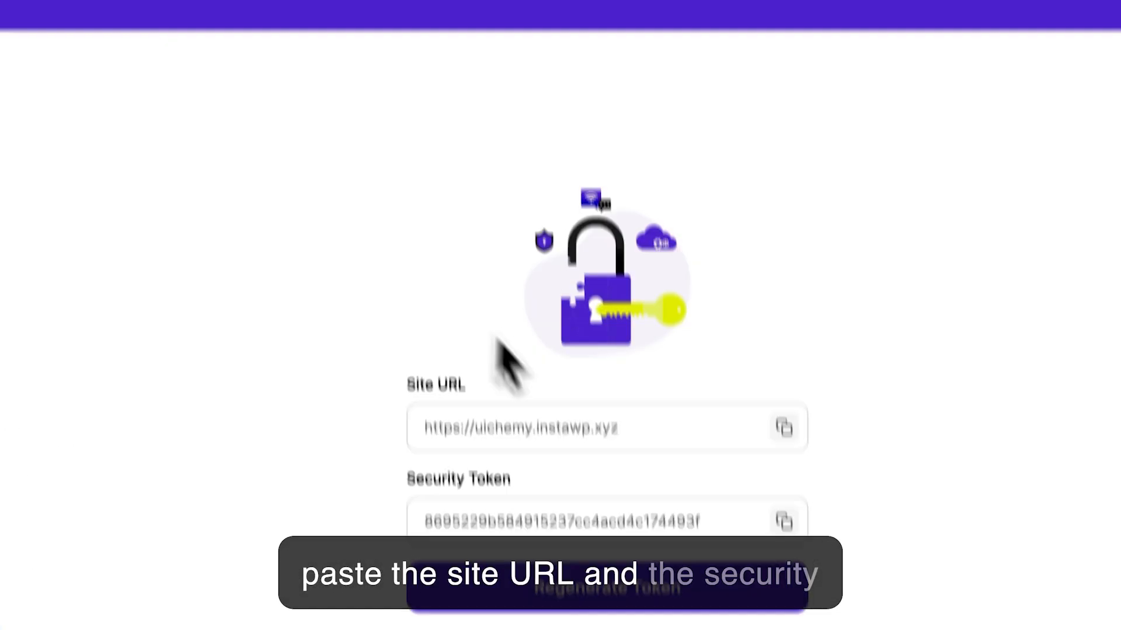
Copy the security token from WordPress into the Live Preview Token field in Figma, check the connection and save it.
click(778, 446)
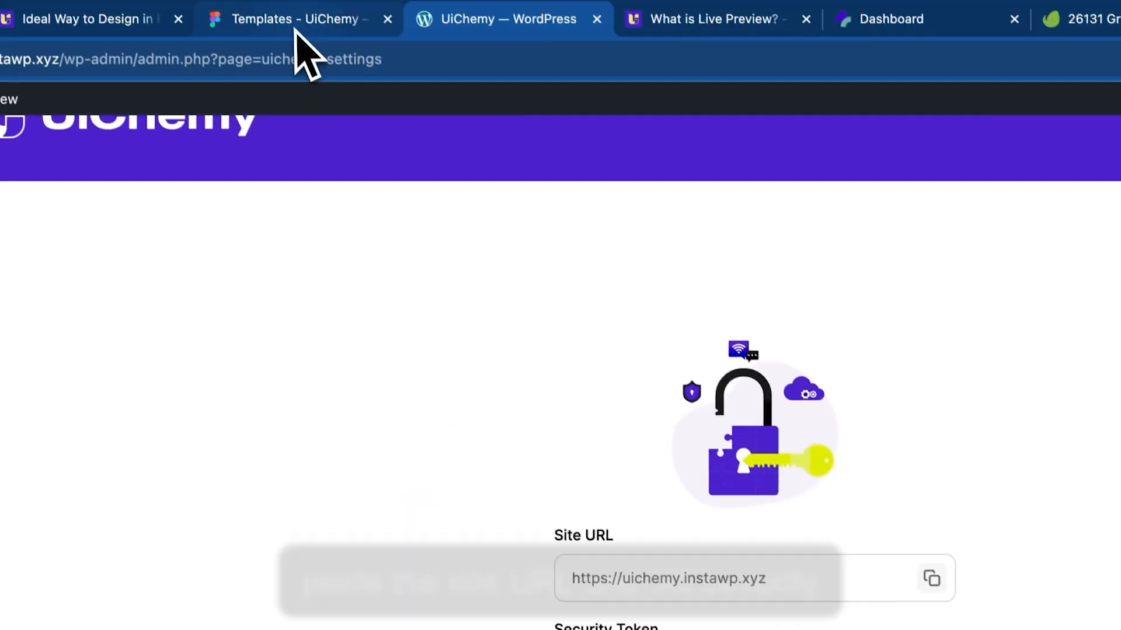
click(301, 46)
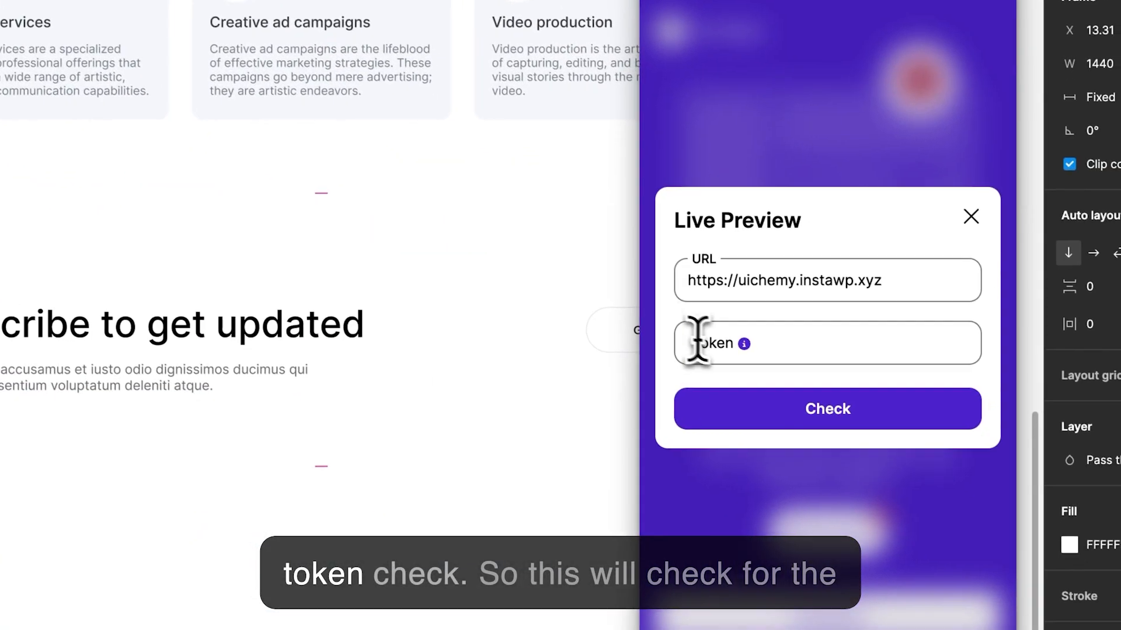
click(729, 366)
key(super+v)
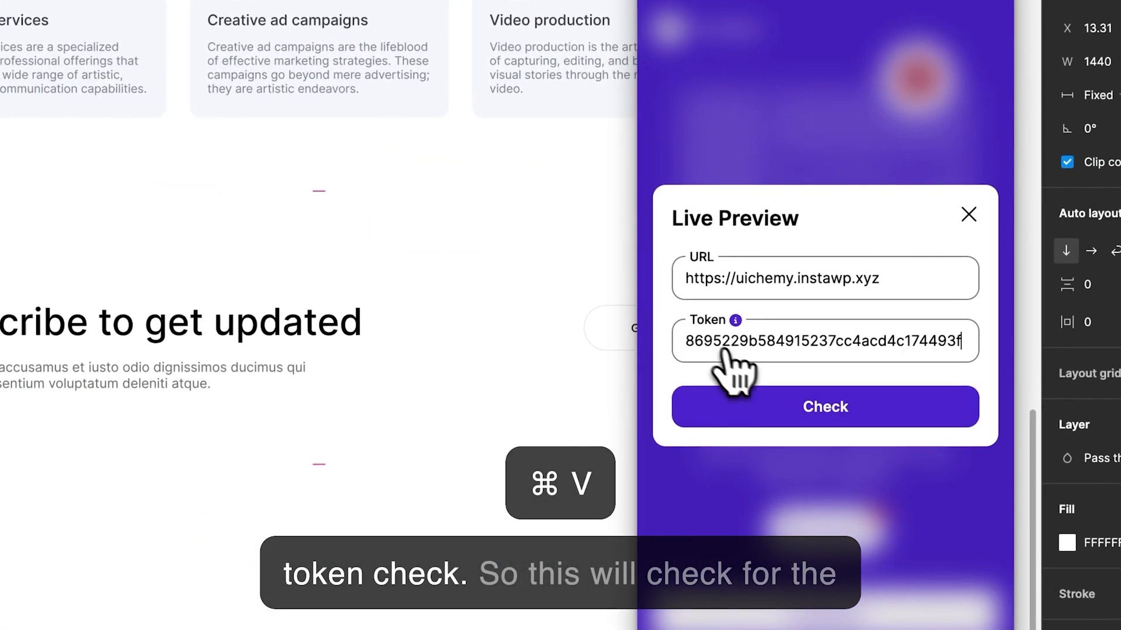
click(852, 436)
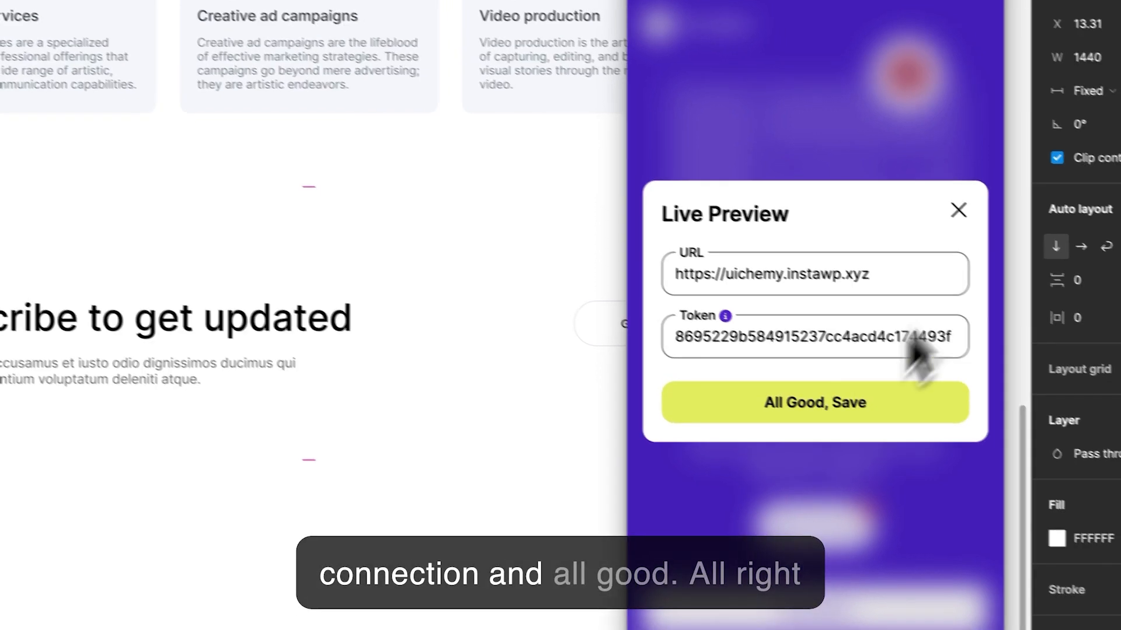
click(829, 407)
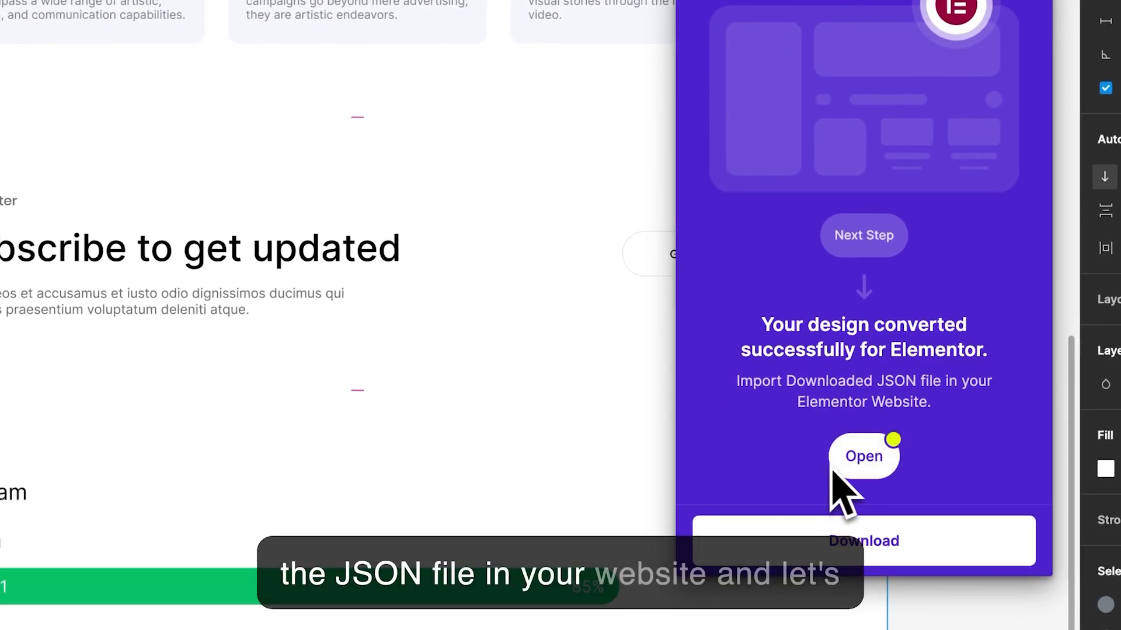
Open the imported page on the WordPress site and examine its sections and its template address.
click(863, 462)
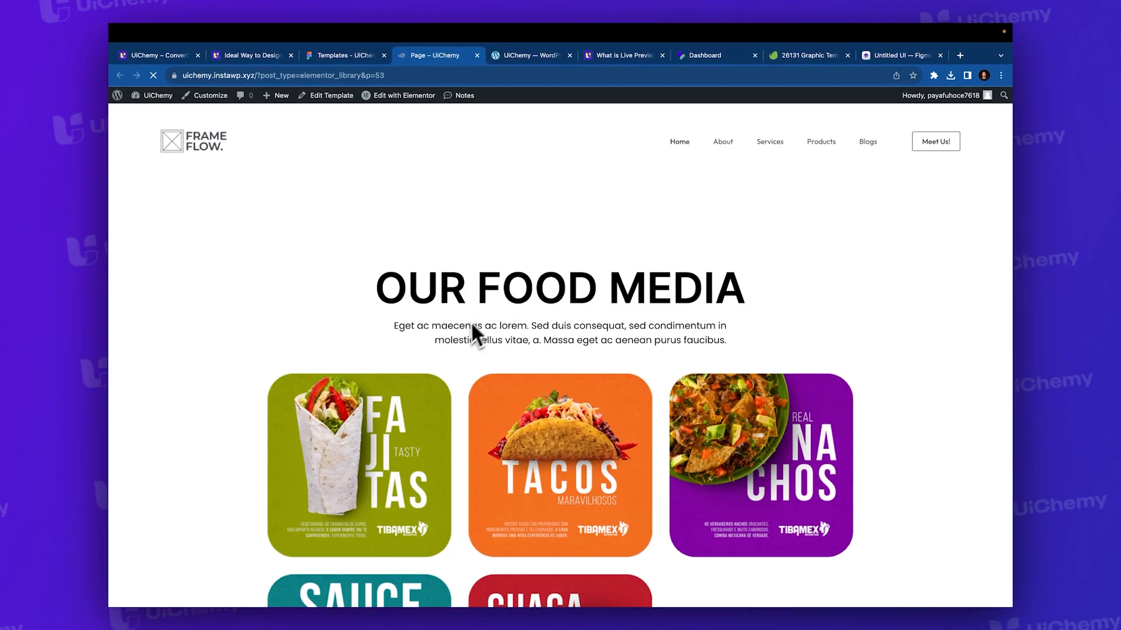
scroll(448, 335, down, 3)
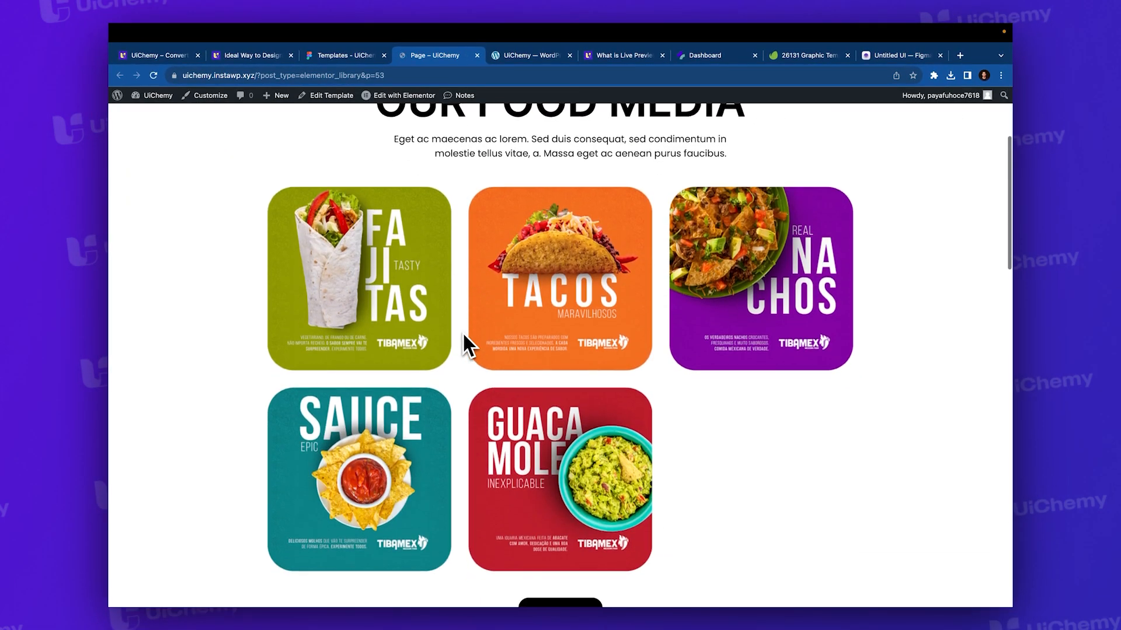
scroll(464, 337, down, 10)
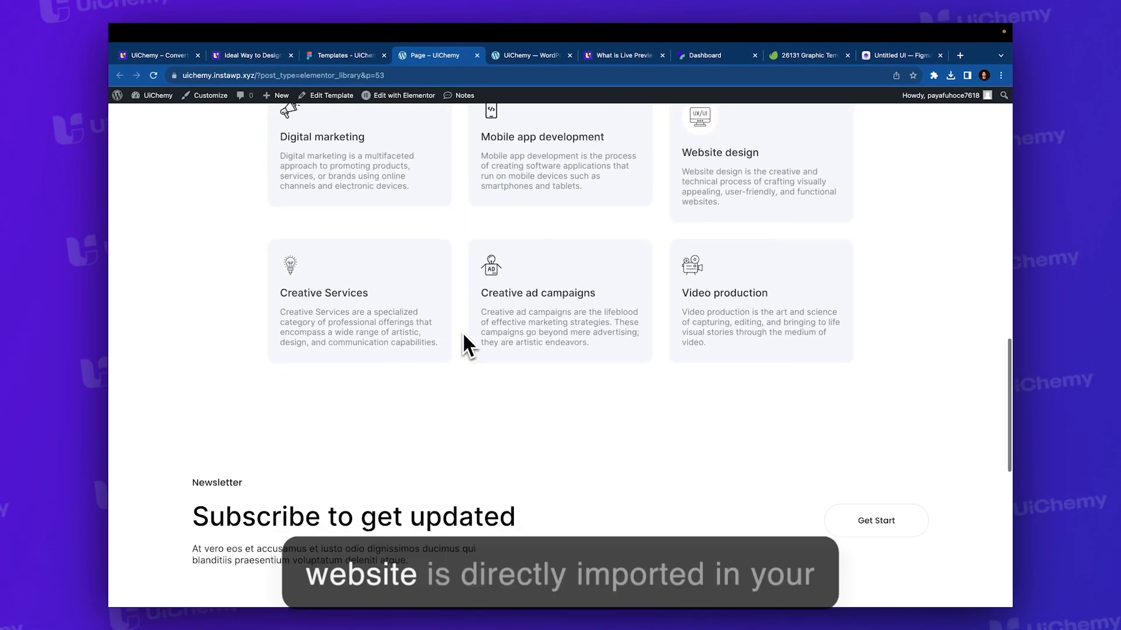
scroll(463, 335, down, 8)
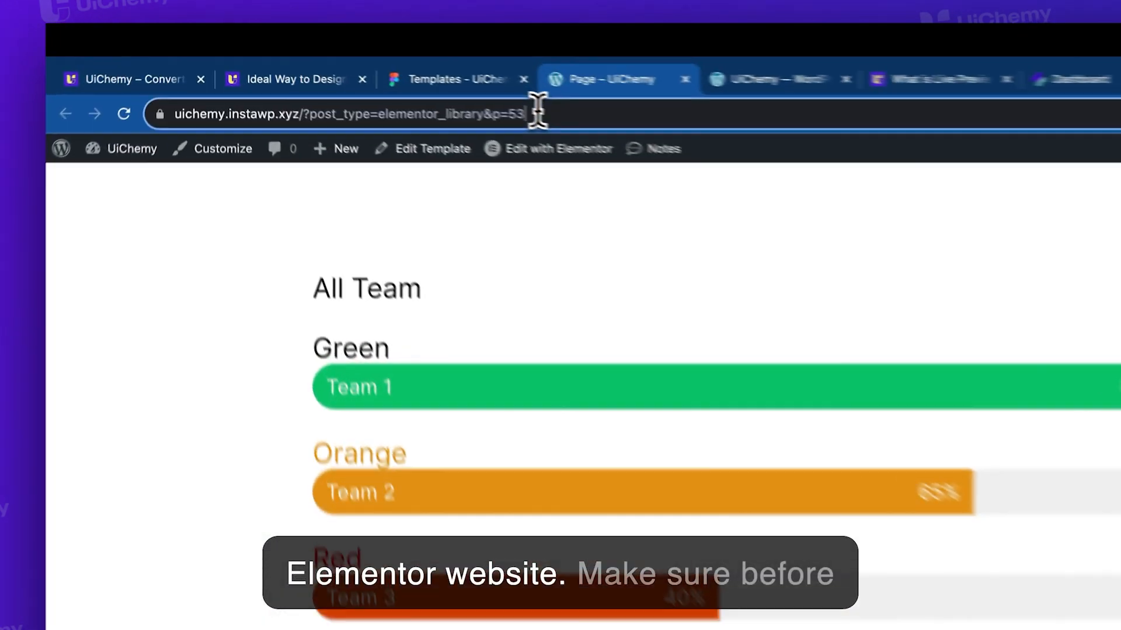
drag(389, 74, 263, 73)
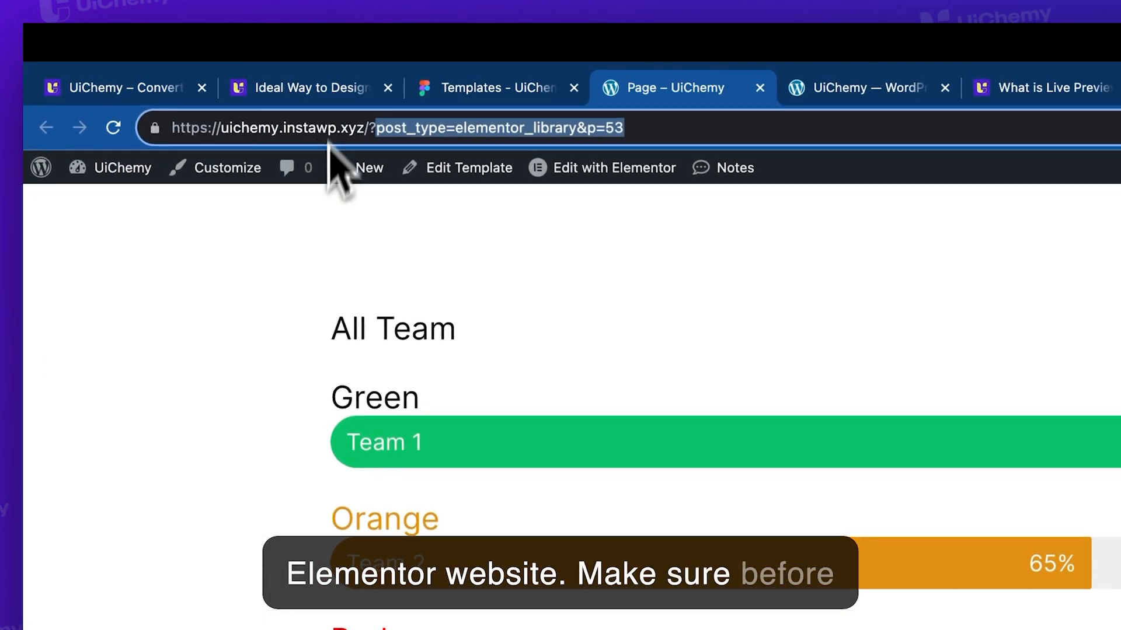
Open the WordPress admin area from the imported page in a new tab and go to the Elementor settings.
right_click(46, 177)
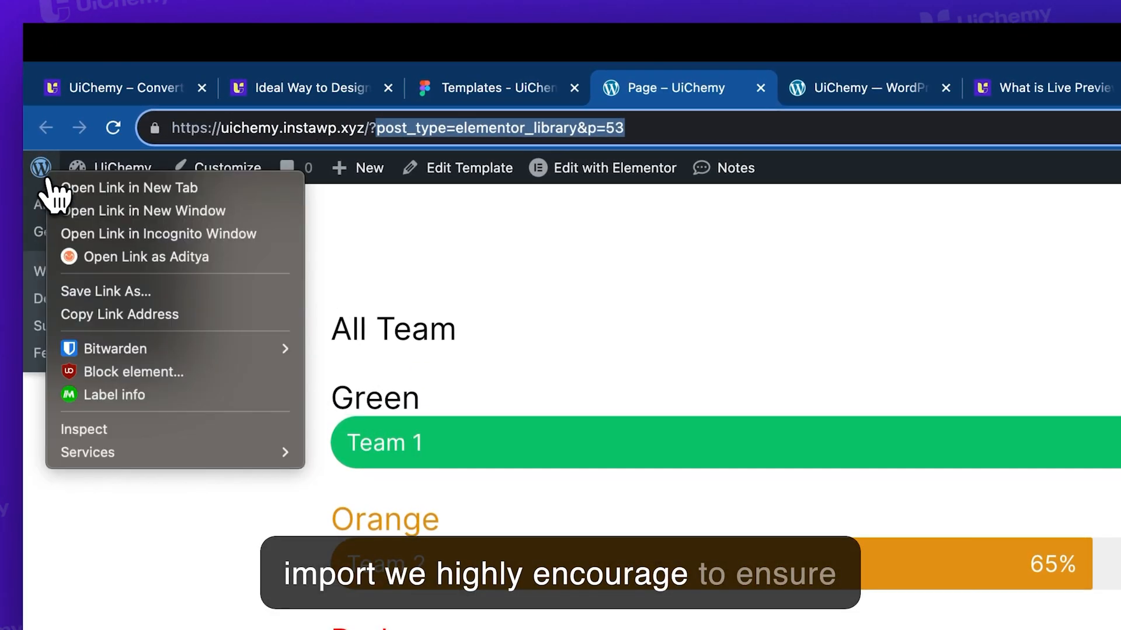
click(83, 190)
click(782, 100)
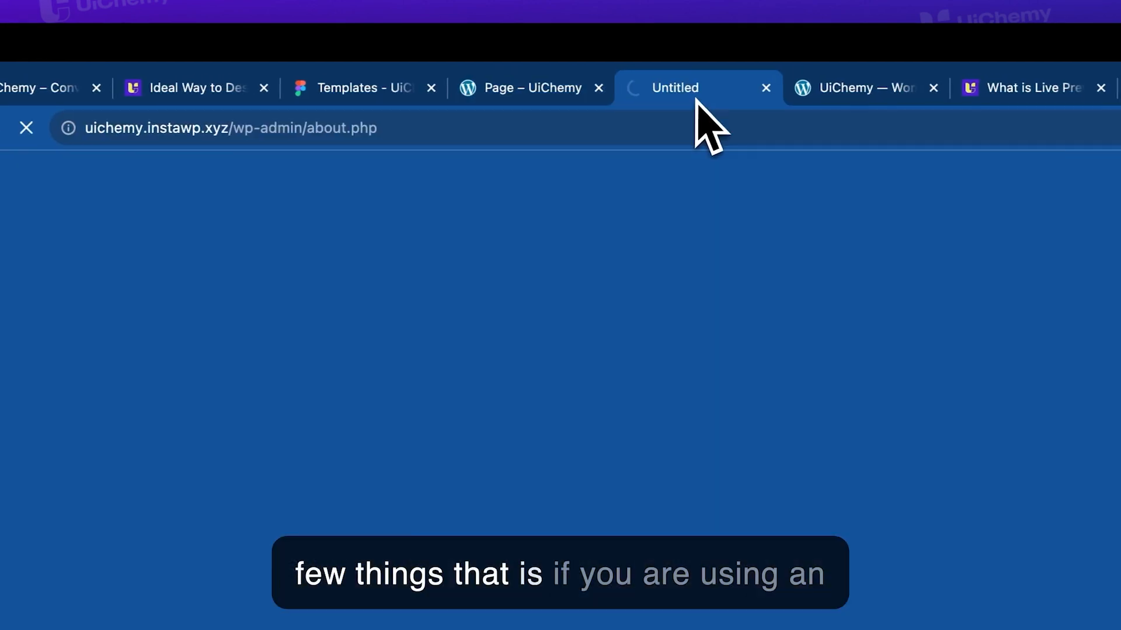
click(513, 94)
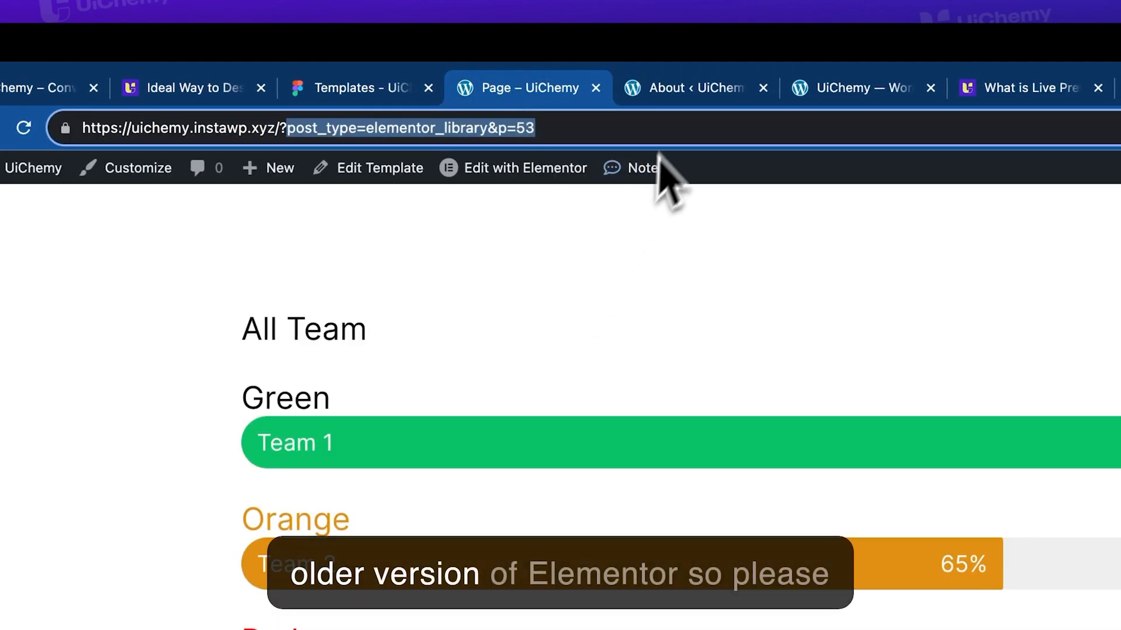
click(684, 96)
mouse_move(119, 347)
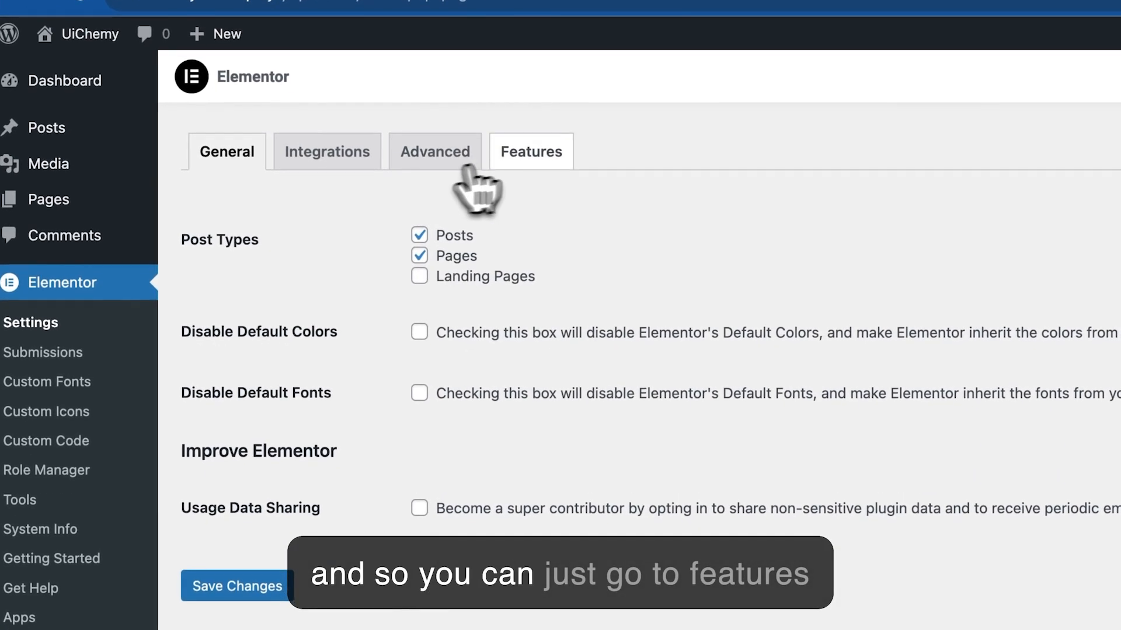
Review Elementor's feature settings, checking the ongoing experiments and stable features such as Flexbox Container.
click(544, 199)
scroll(450, 387, down, 13)
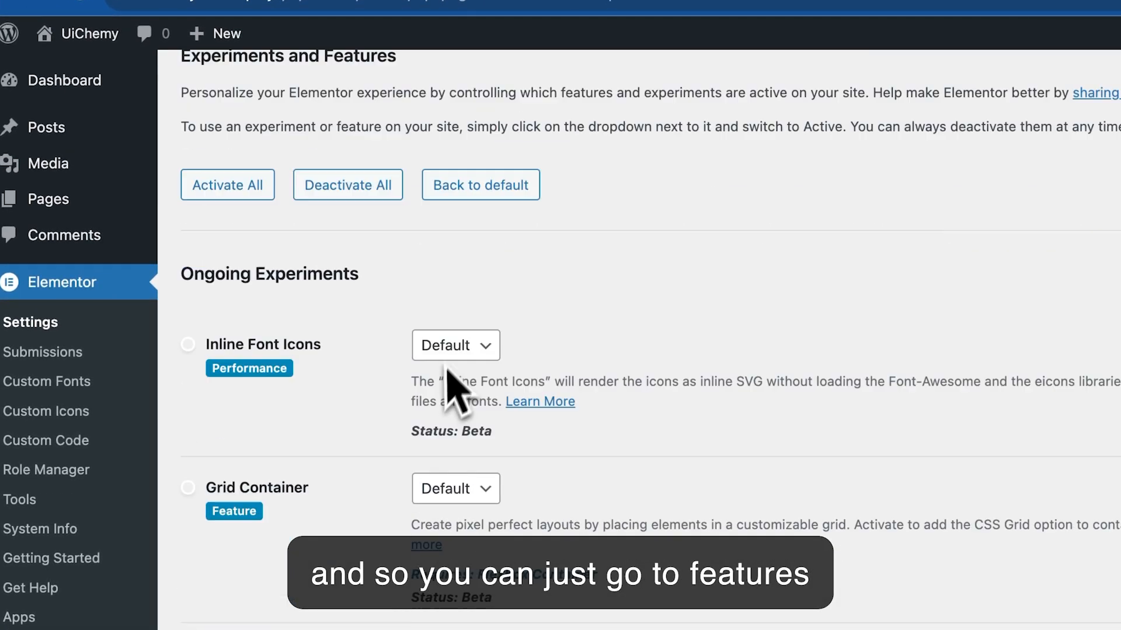
scroll(432, 458, down, 10)
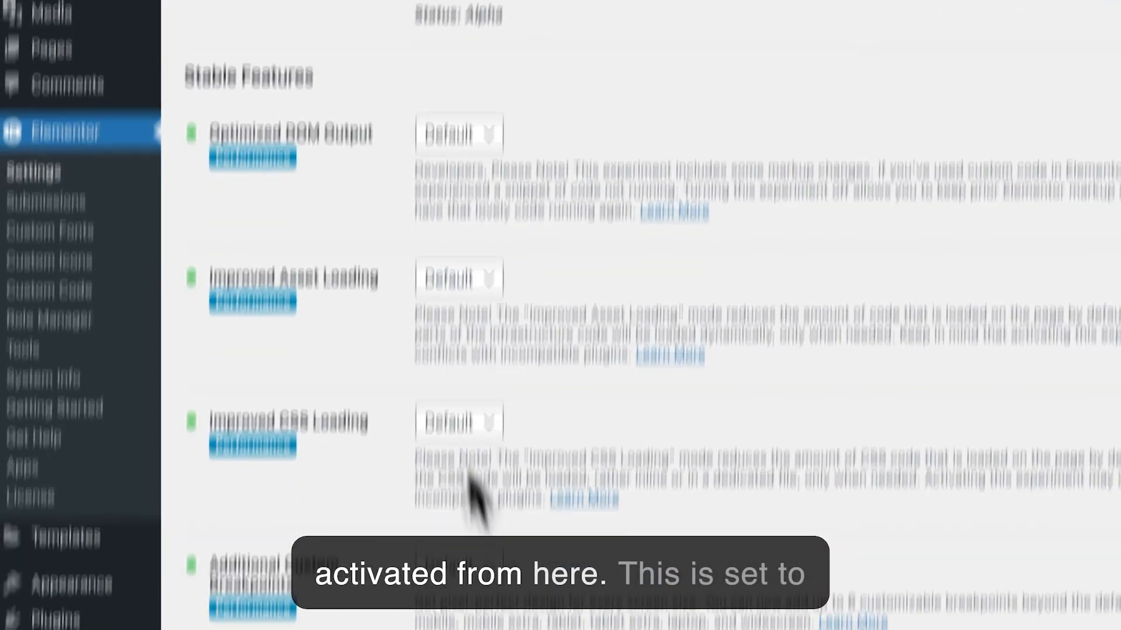
scroll(473, 484, down, 3)
click(487, 500)
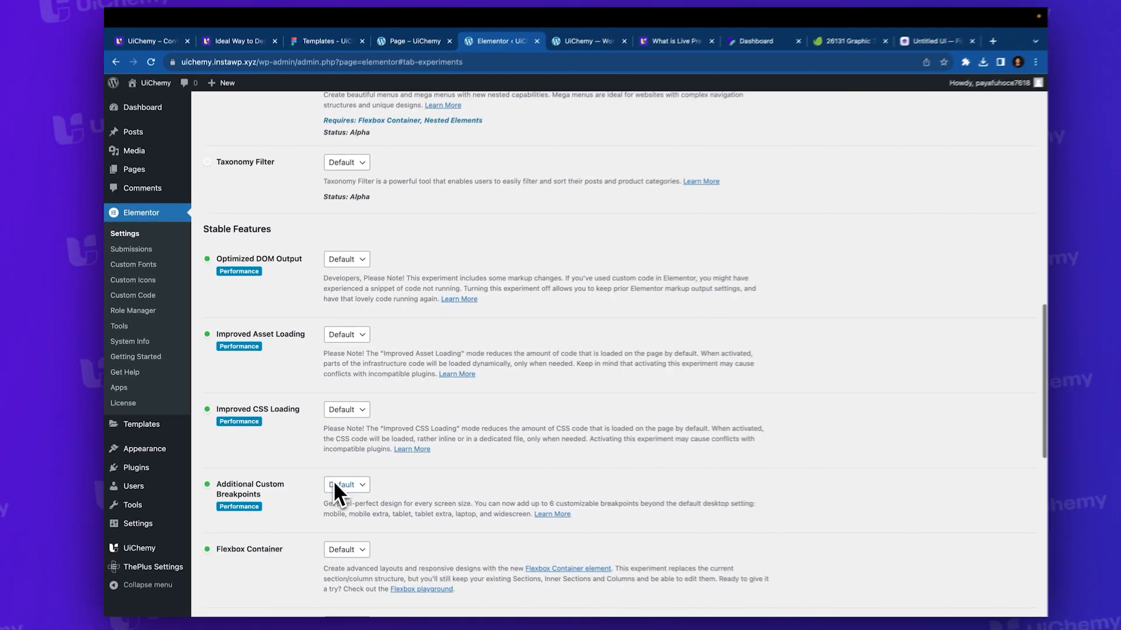
scroll(328, 476, up, 15)
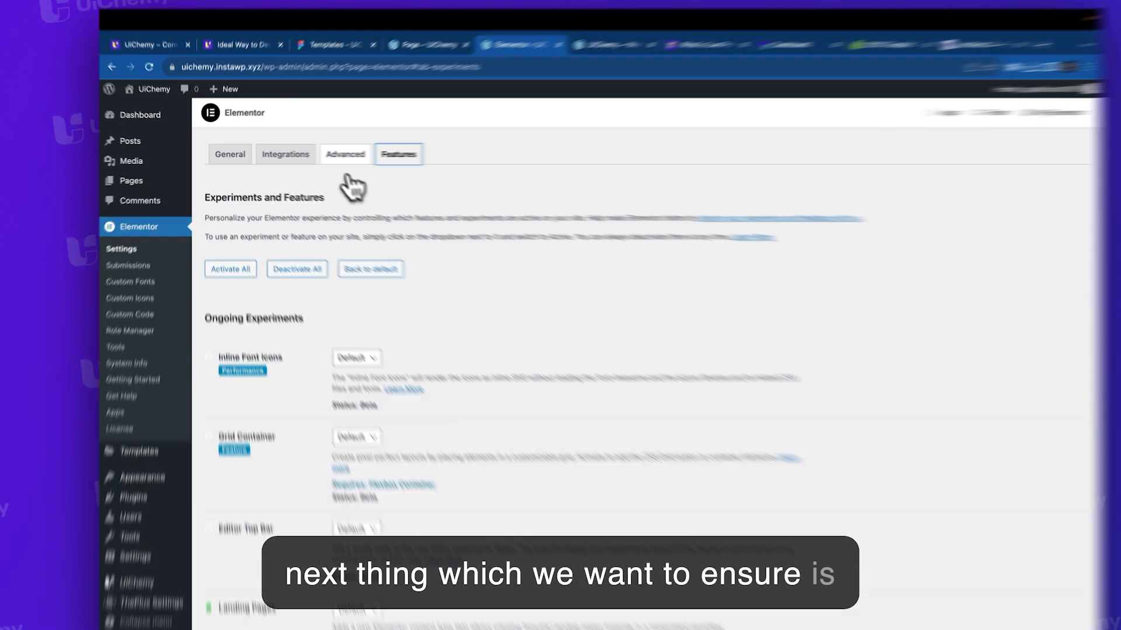
Check that Enable Unfiltered File Uploads is set to Enable in Elementor's advanced settings and save the changes.
click(330, 155)
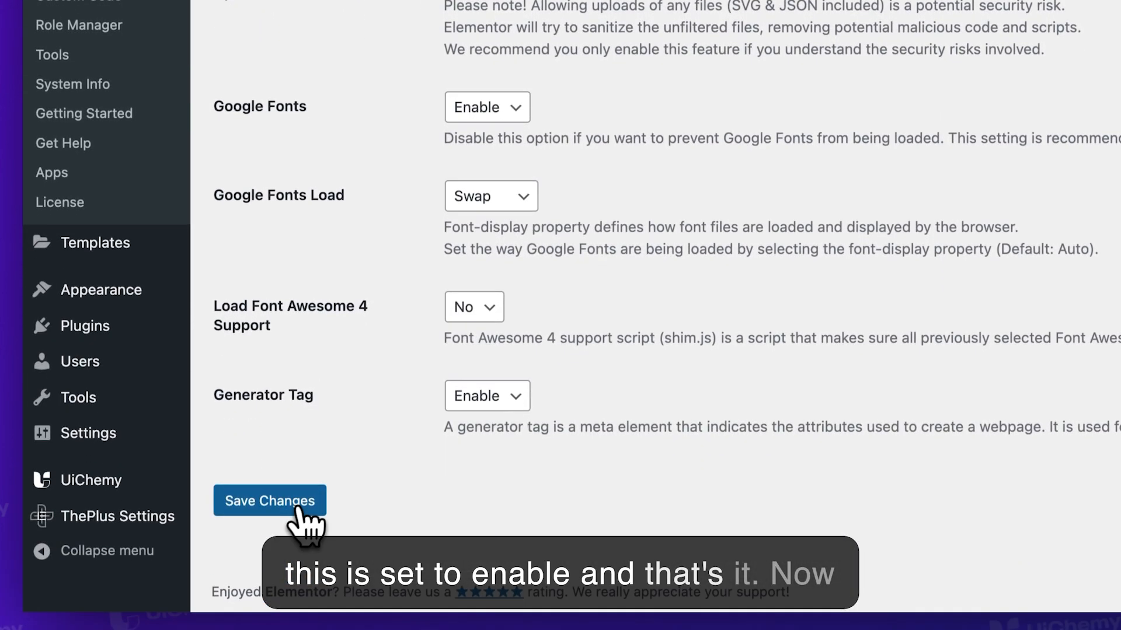
click(302, 506)
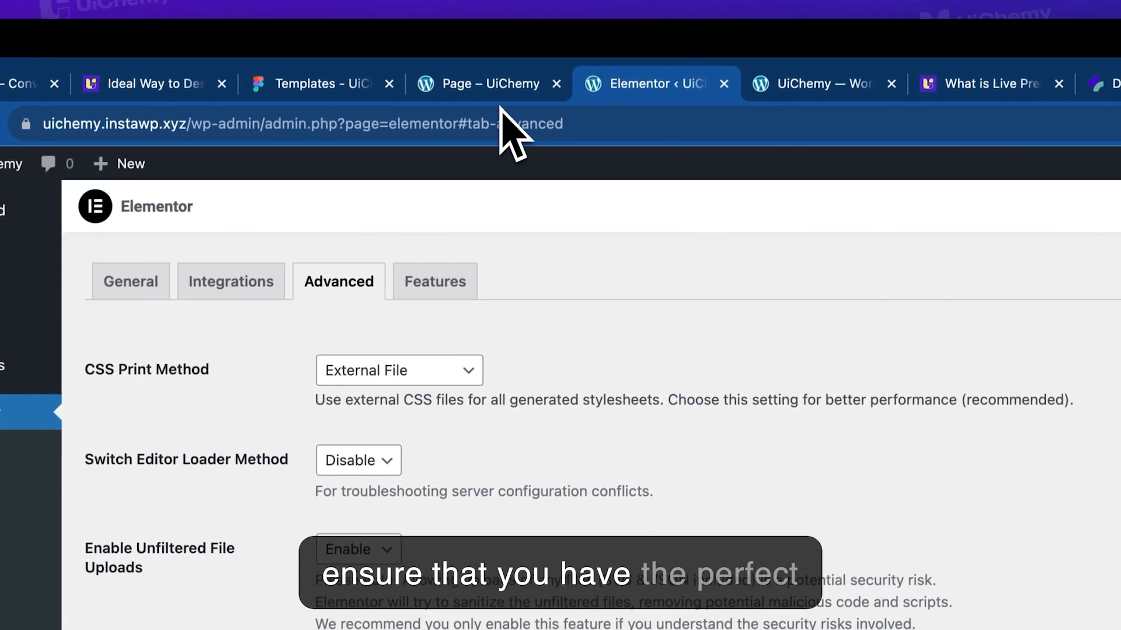
Return to the imported page, look over its sections and open it in the Elementor editor.
click(495, 93)
scroll(490, 402, up, 15)
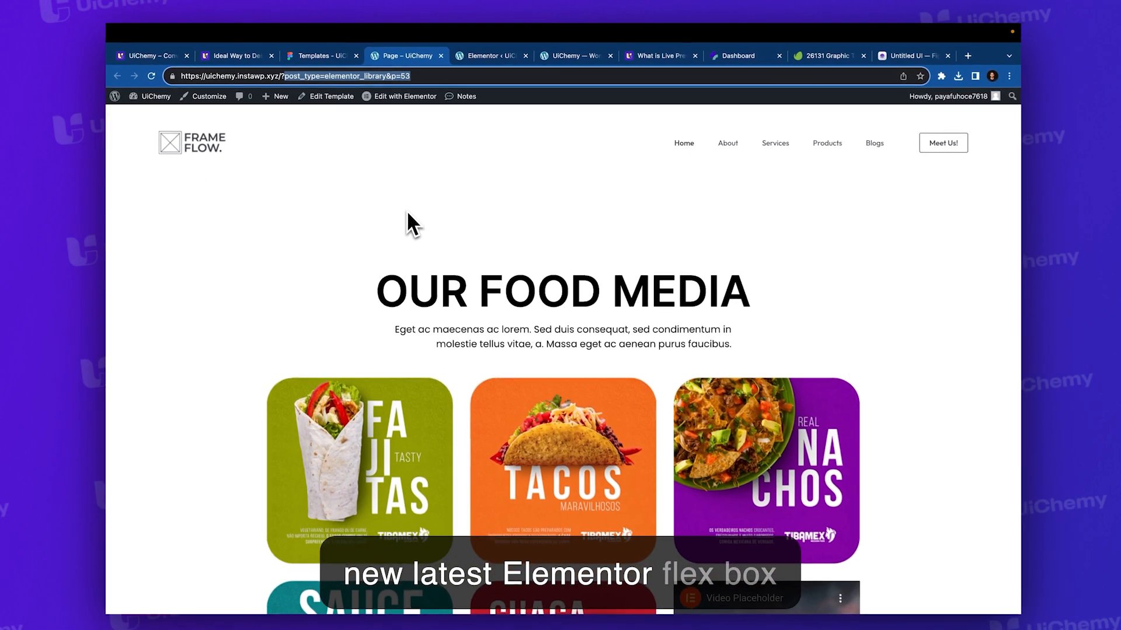
scroll(406, 213, down, 10)
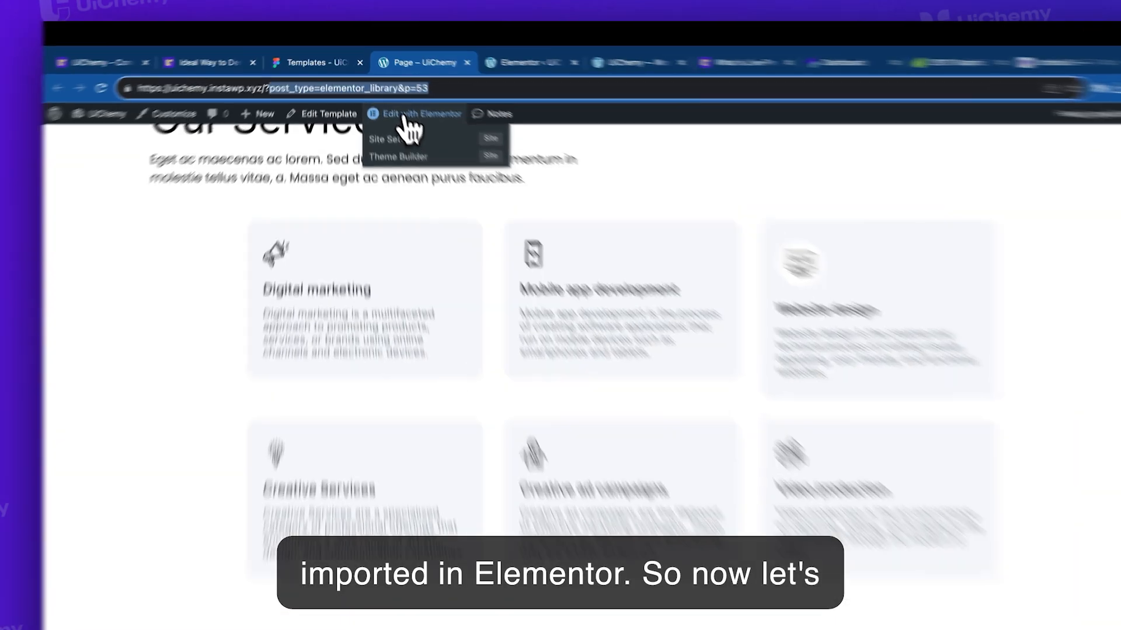
click(391, 98)
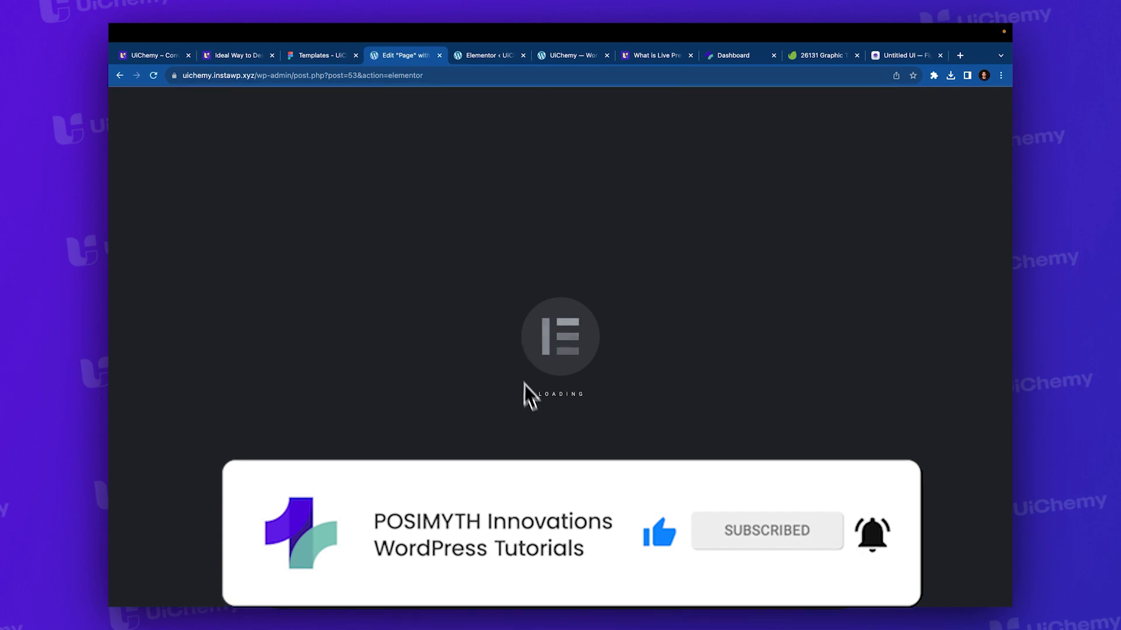
Inspect the Our Food Media heading, its description and the food gallery images as editable widgets in the Elementor editor.
scroll(530, 397, down, 2)
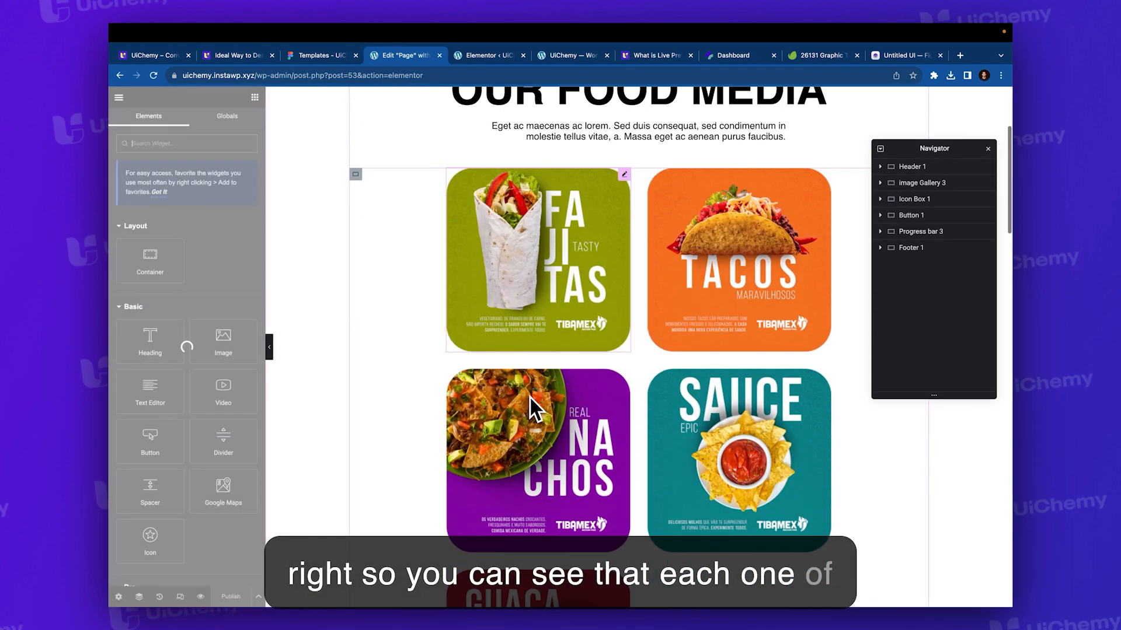
click(533, 213)
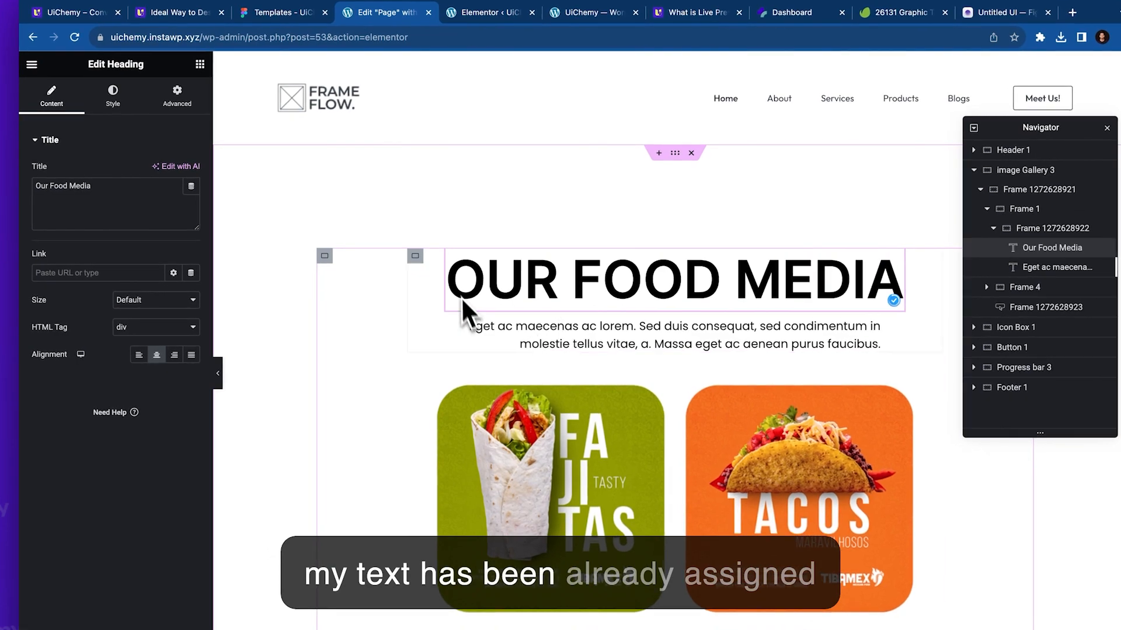
scroll(529, 398, down, 1)
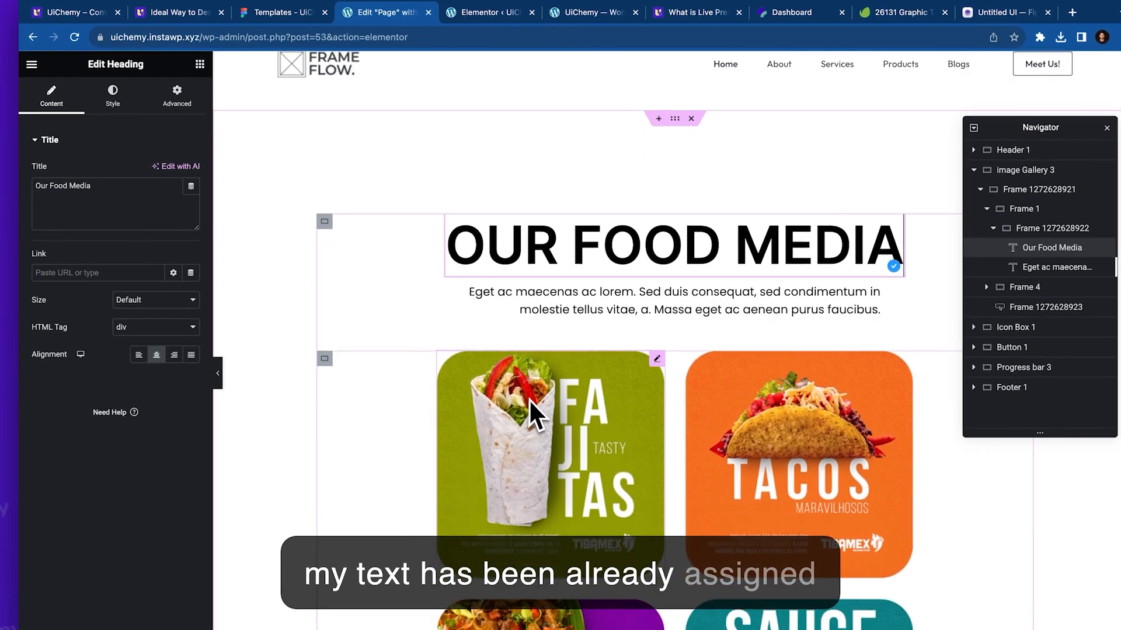
click(571, 306)
click(525, 409)
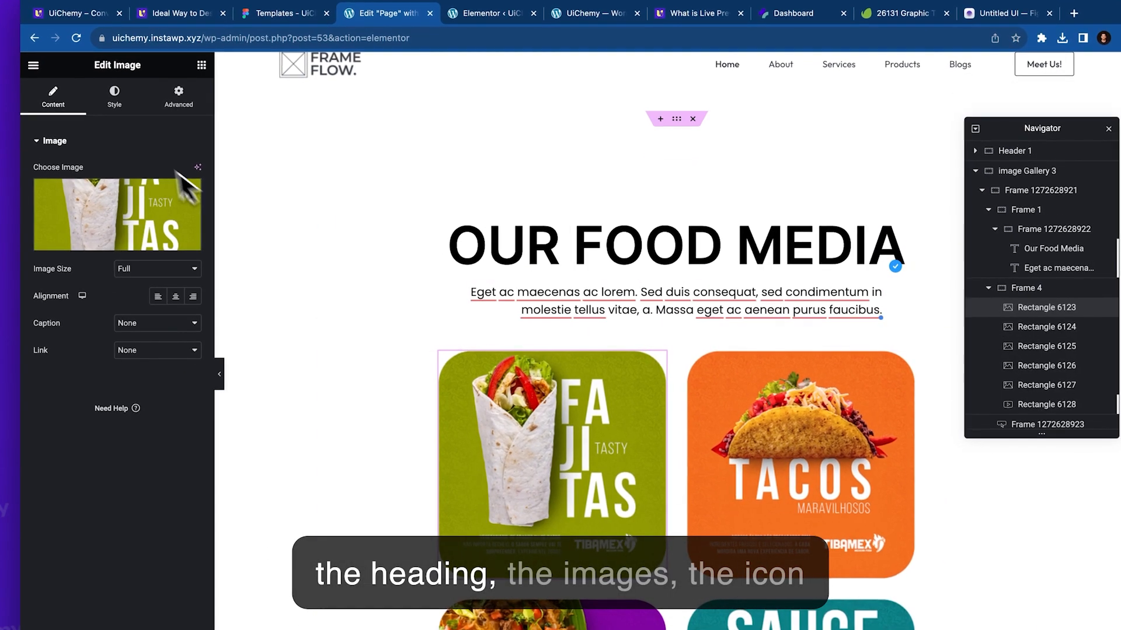
scroll(525, 409, down, 8)
click(495, 437)
Inspect the Digital marketing icon box, the team progress bars and the newsletter form, comparing the page with its Figma design.
scroll(511, 418, down, 3)
scroll(510, 415, down, 8)
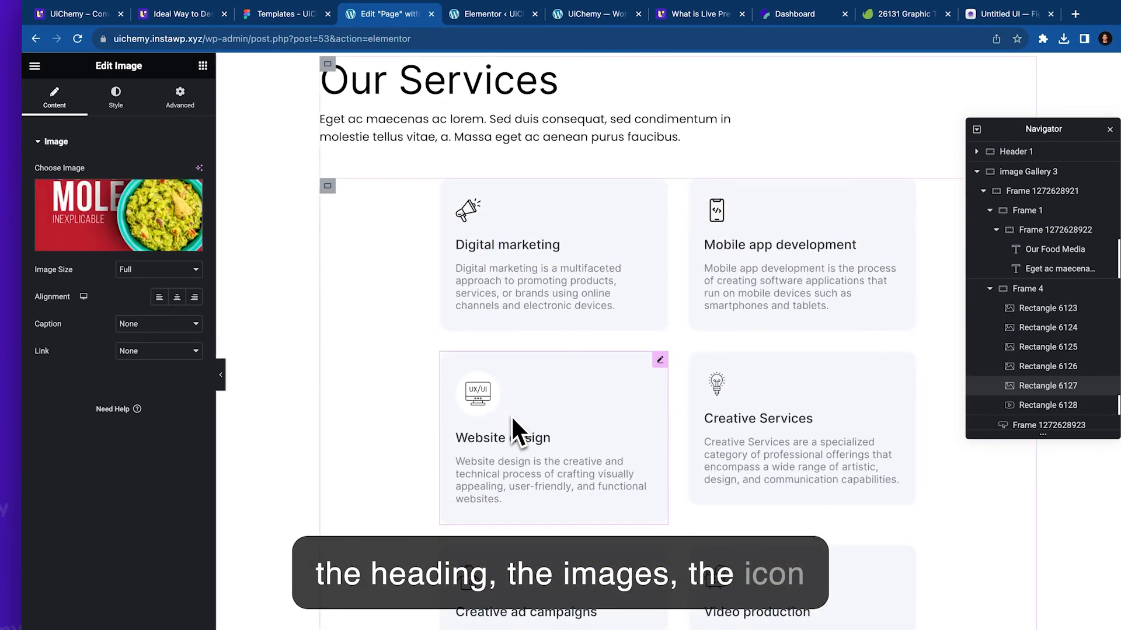
click(532, 263)
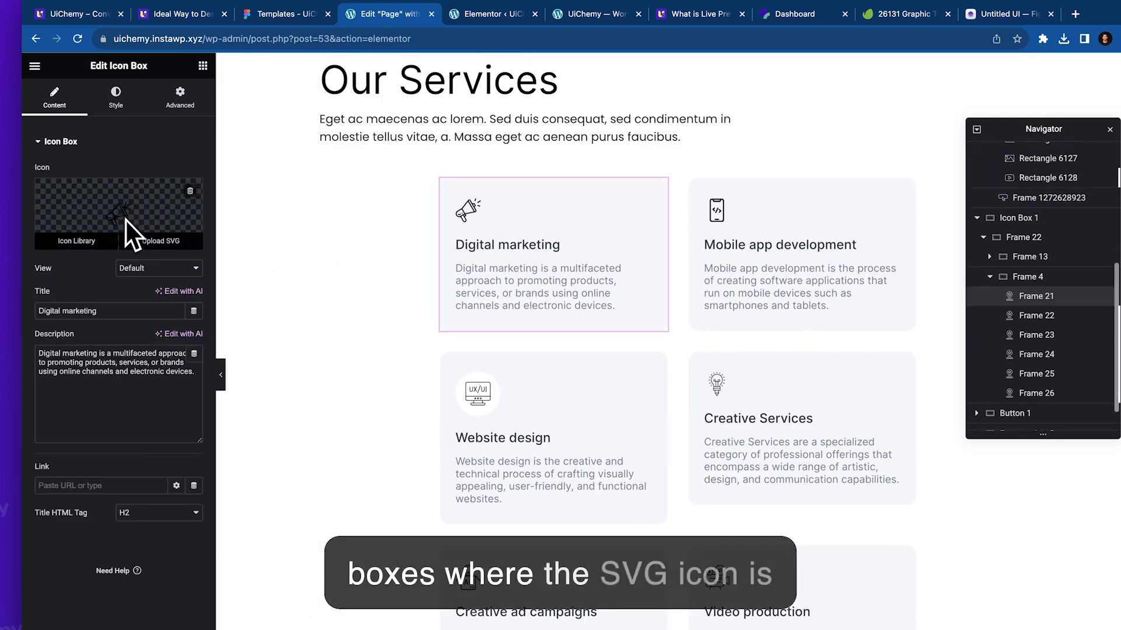
scroll(544, 440, down, 10)
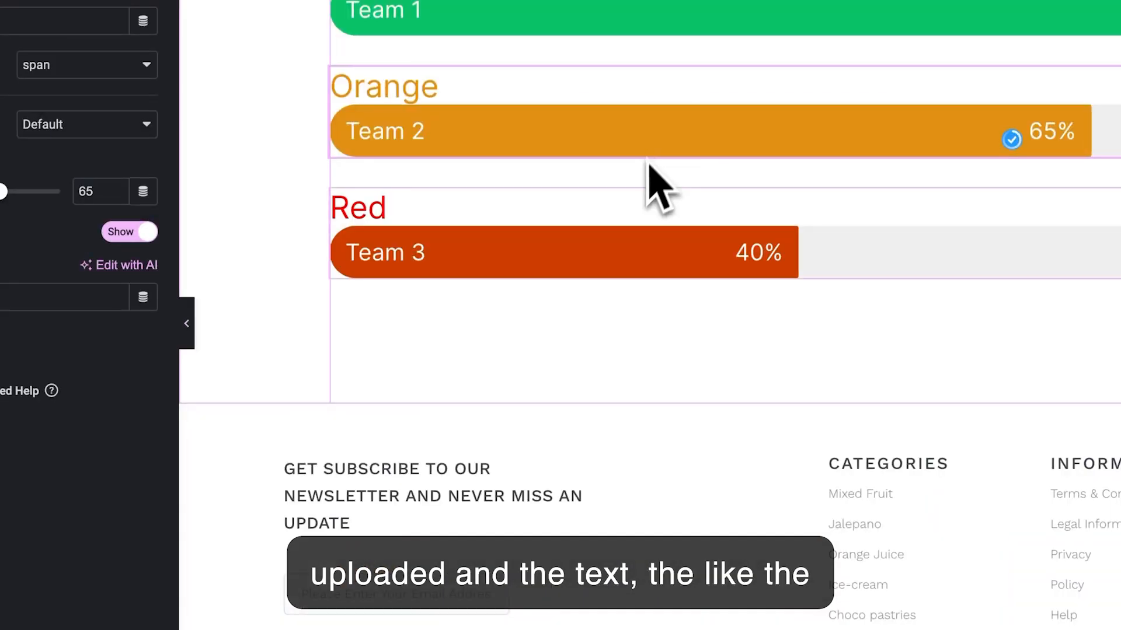
scroll(600, 312, down, 3)
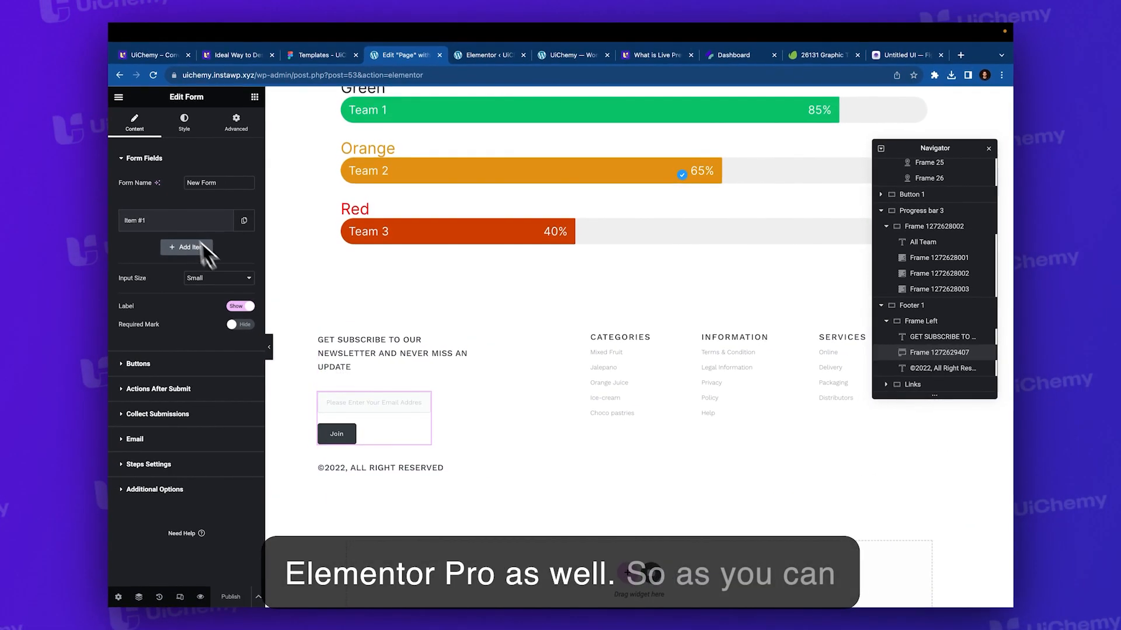
click(321, 54)
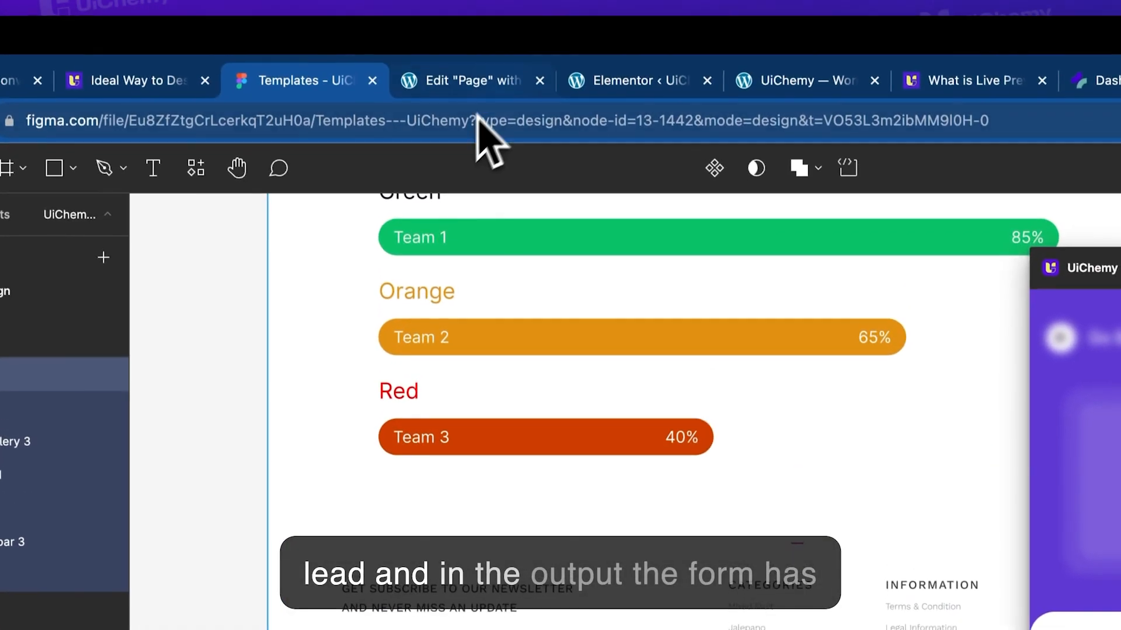
click(475, 78)
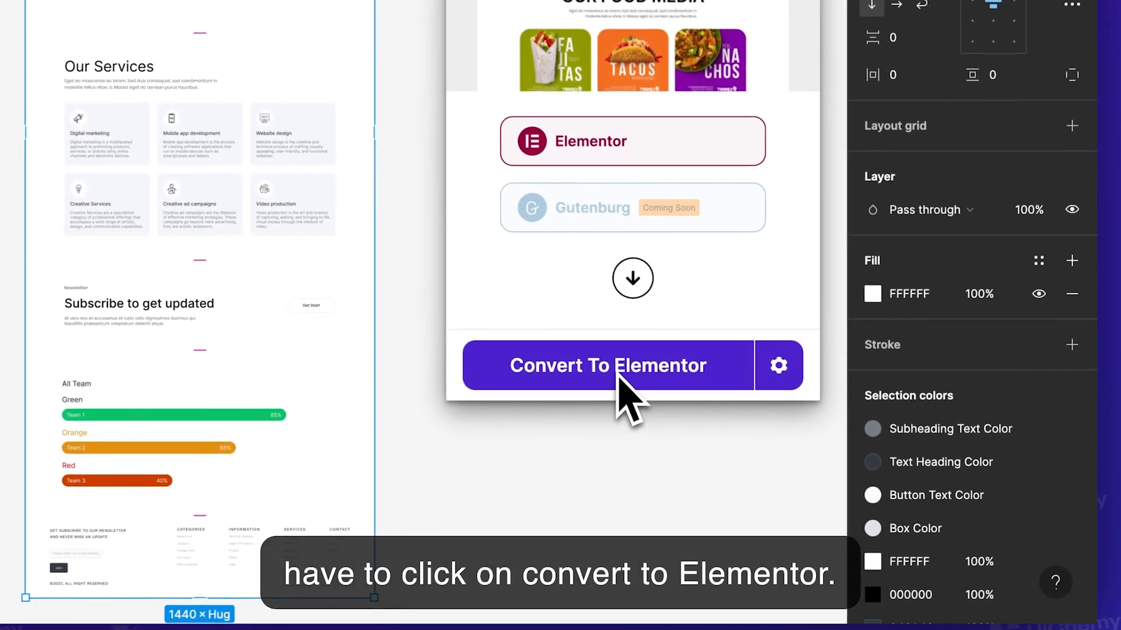
Switch to Figma and convert the selected Page frame to Elementor with UiChemy.
click(630, 374)
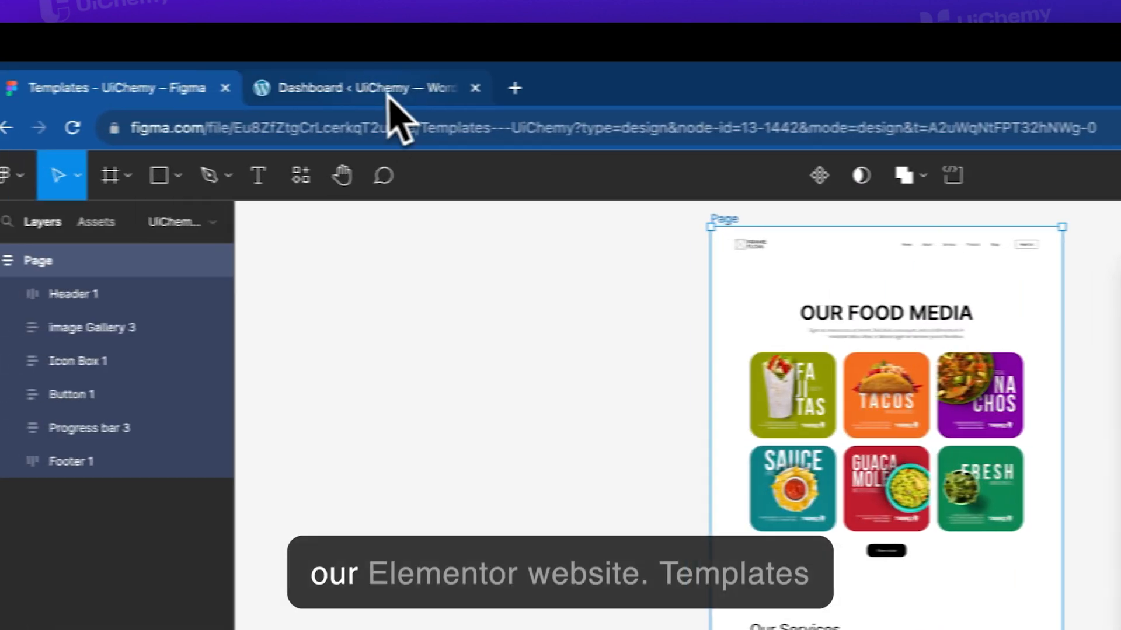
Import the downloaded page (4).json into Elementor's saved templates on the WordPress site, accepting the unsafe-file warning.
click(403, 113)
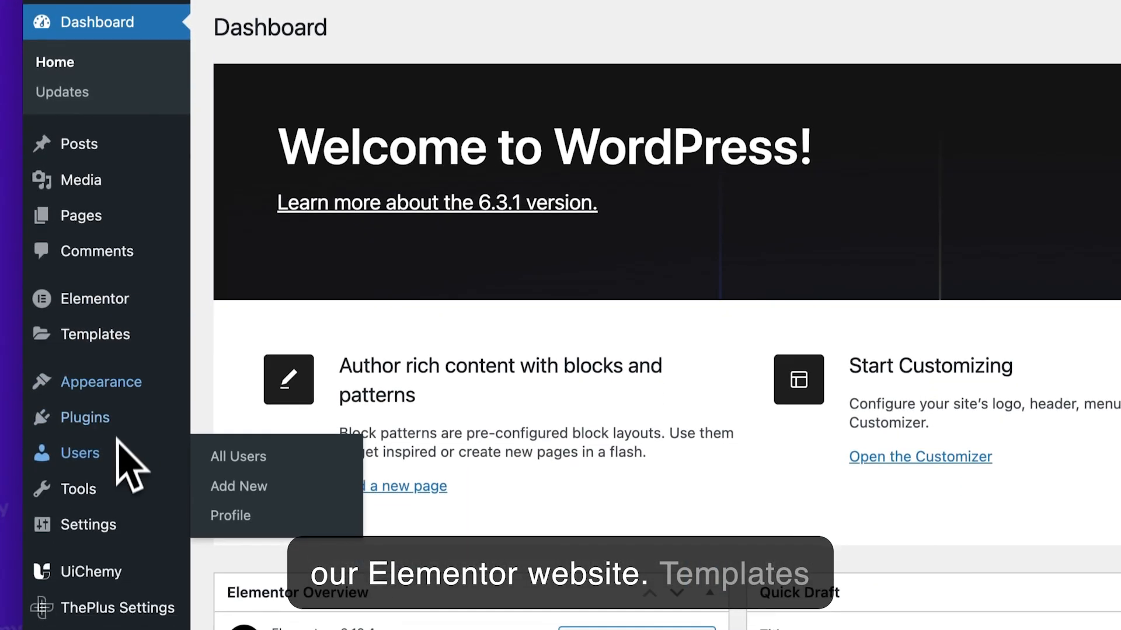
mouse_move(166, 392)
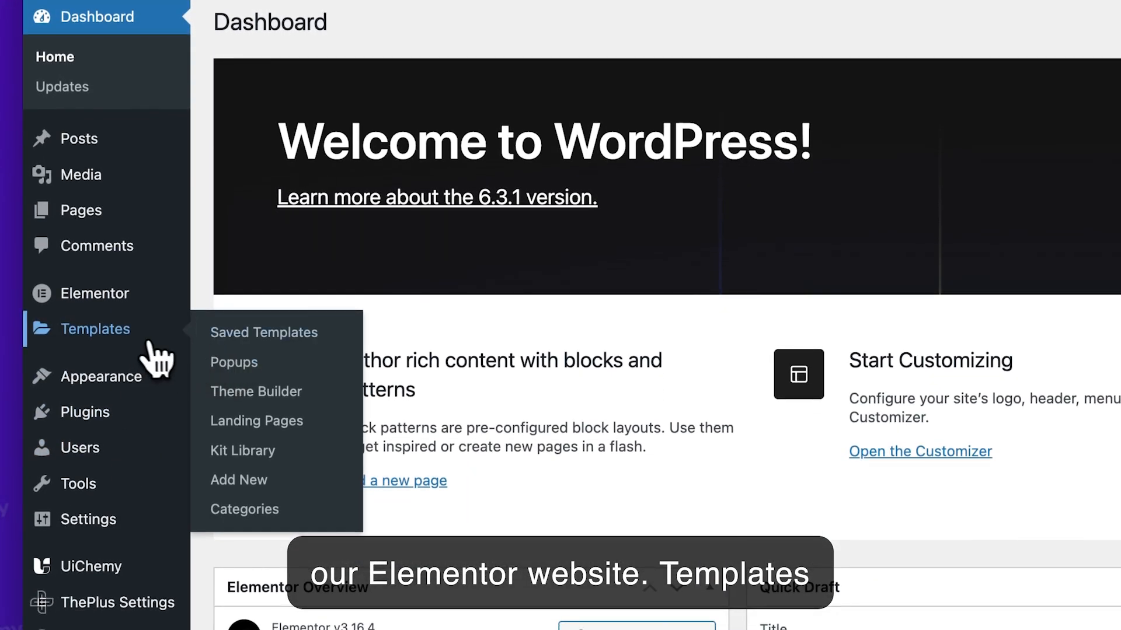
click(233, 332)
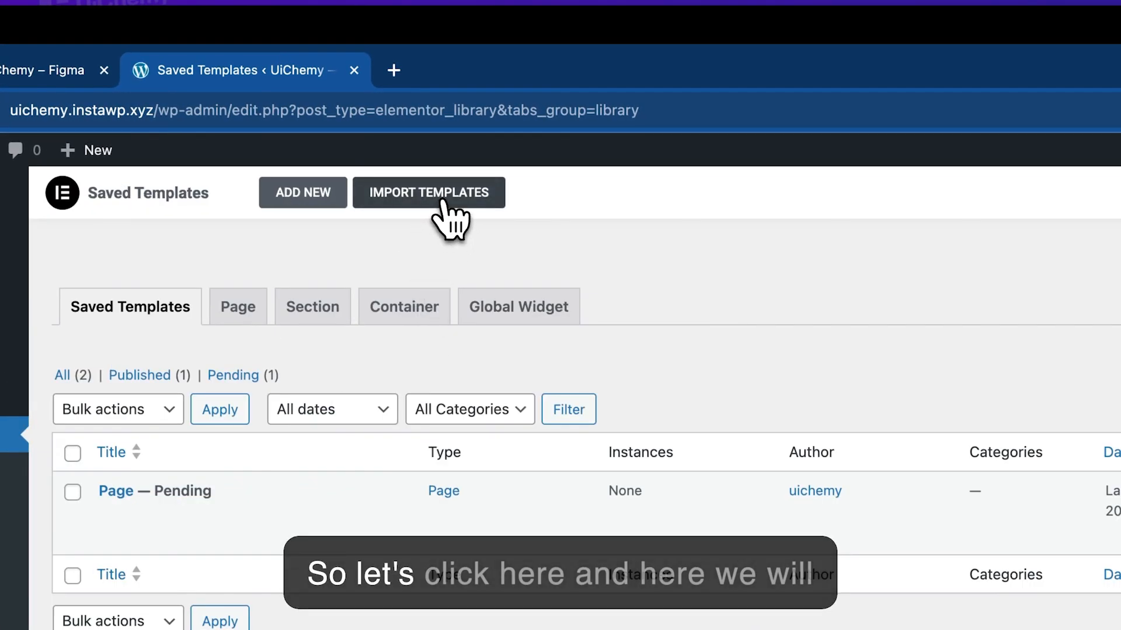
click(447, 202)
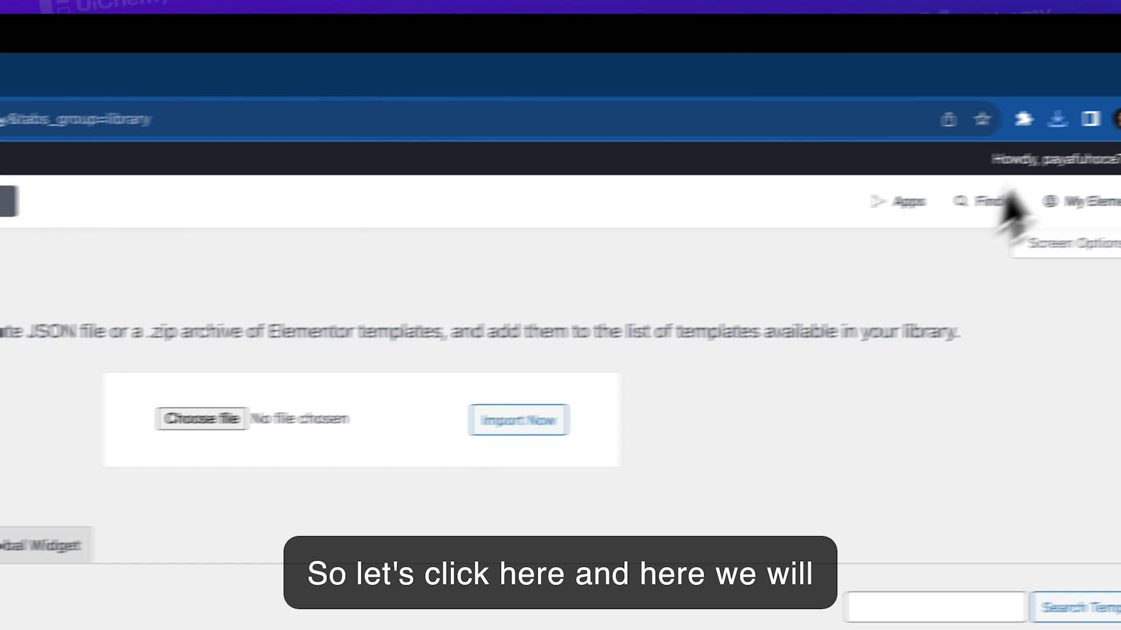
click(1120, 109)
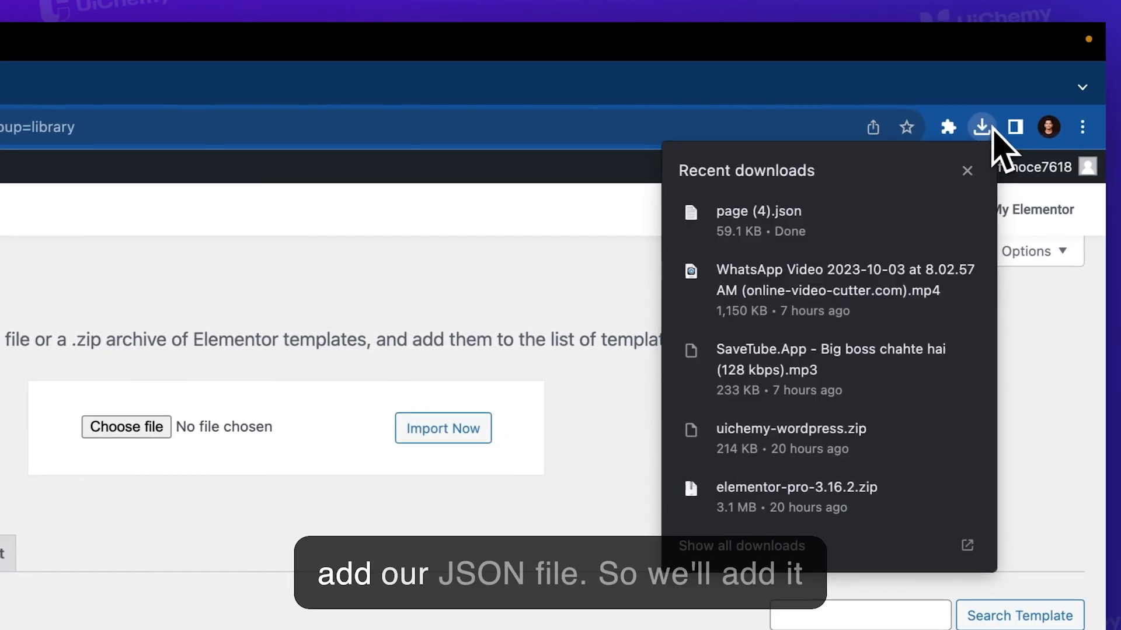
drag(809, 234, 128, 445)
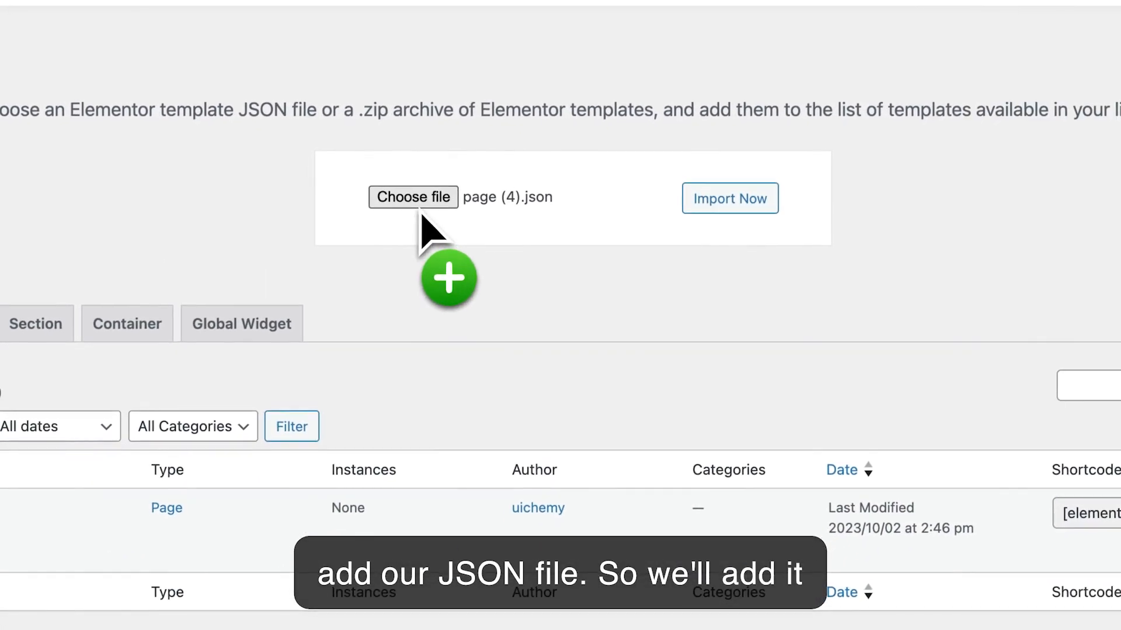
click(724, 207)
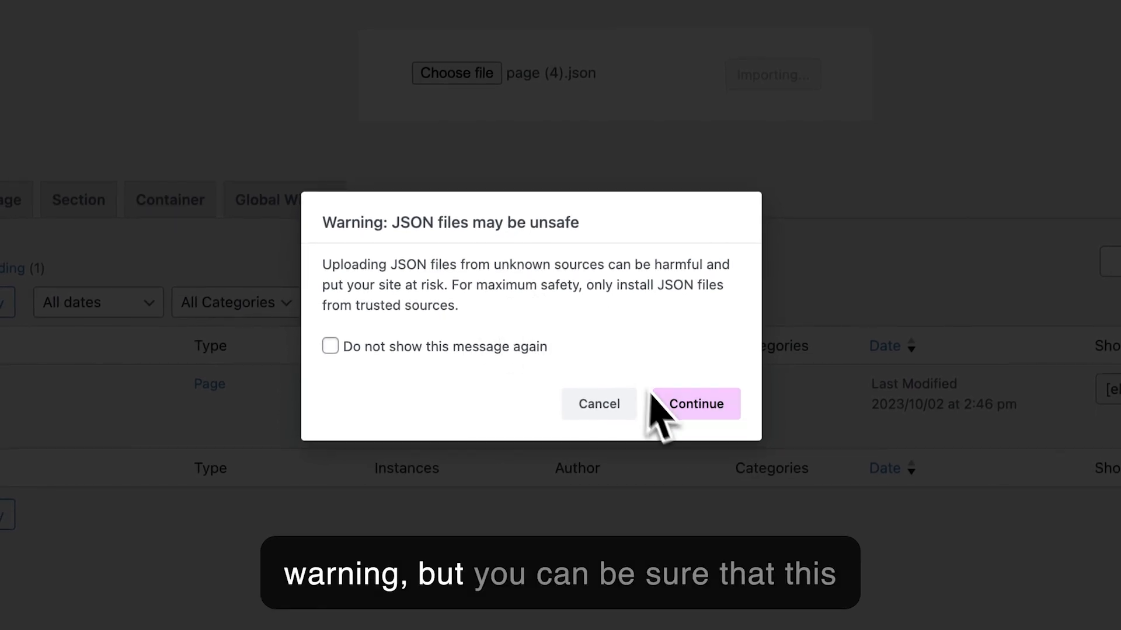
click(680, 411)
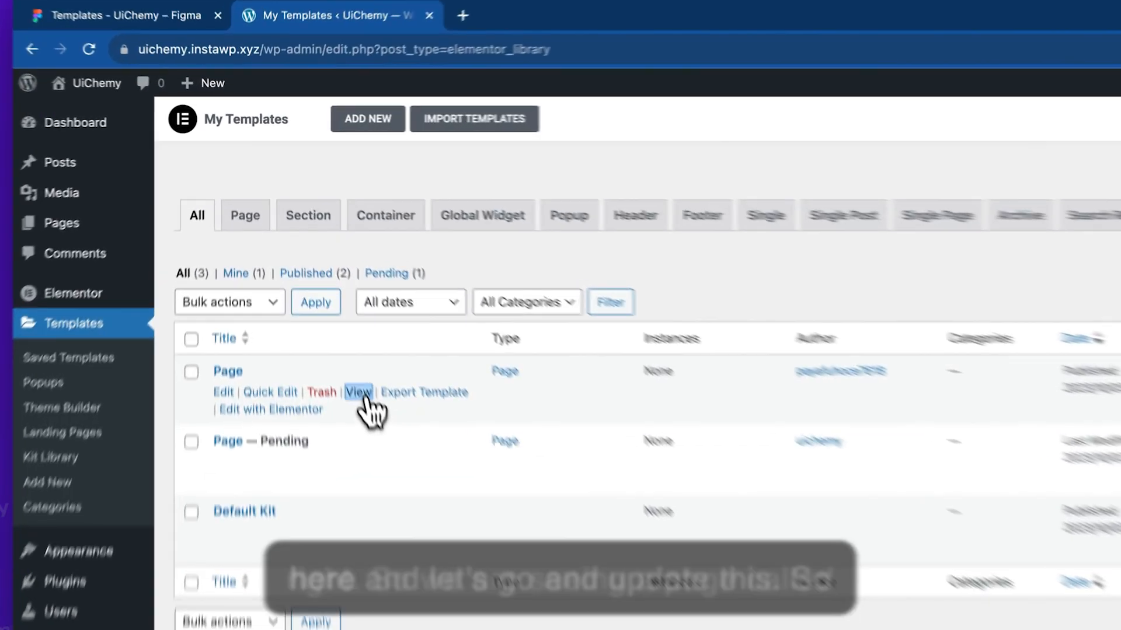
View the newly imported Page template in a new tab and examine its sections.
right_click(314, 279)
click(357, 288)
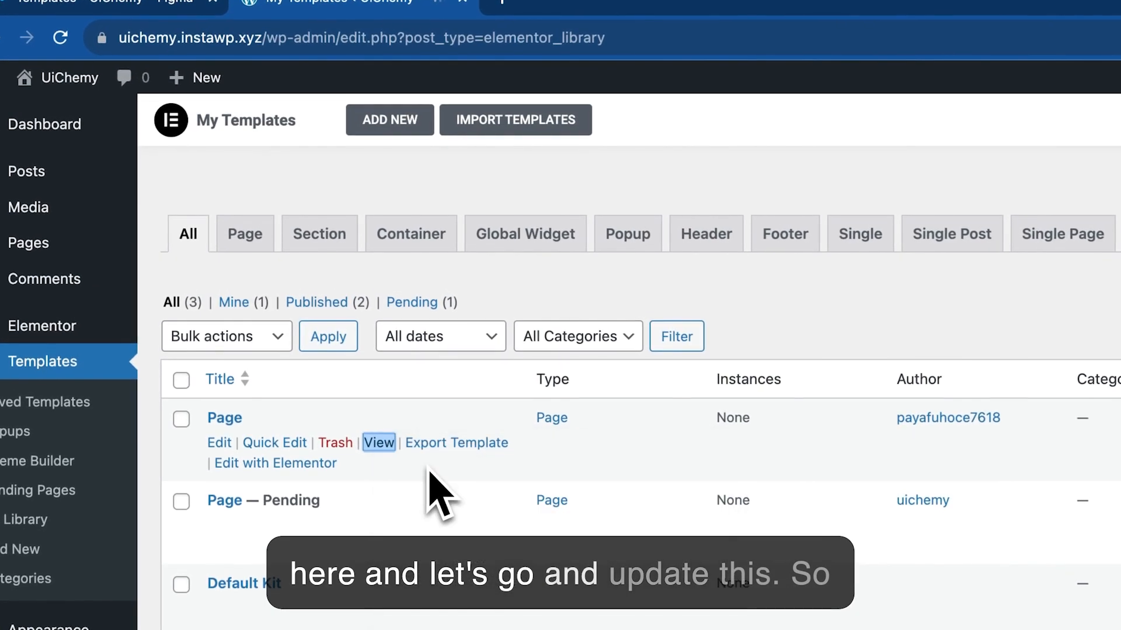
click(492, 76)
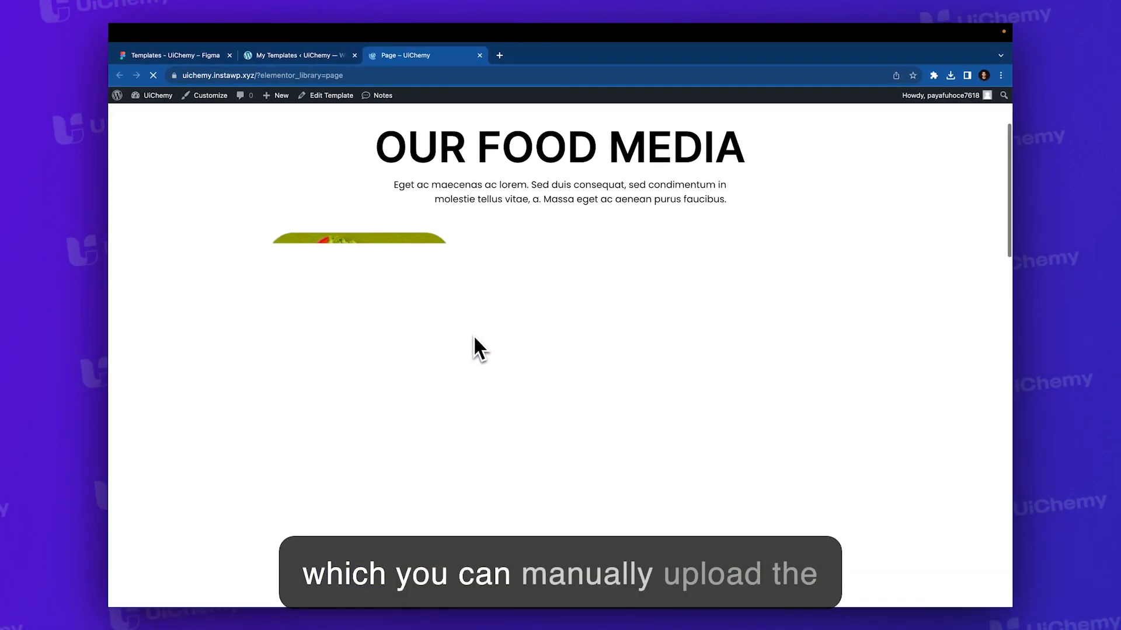
scroll(474, 338, down, 20)
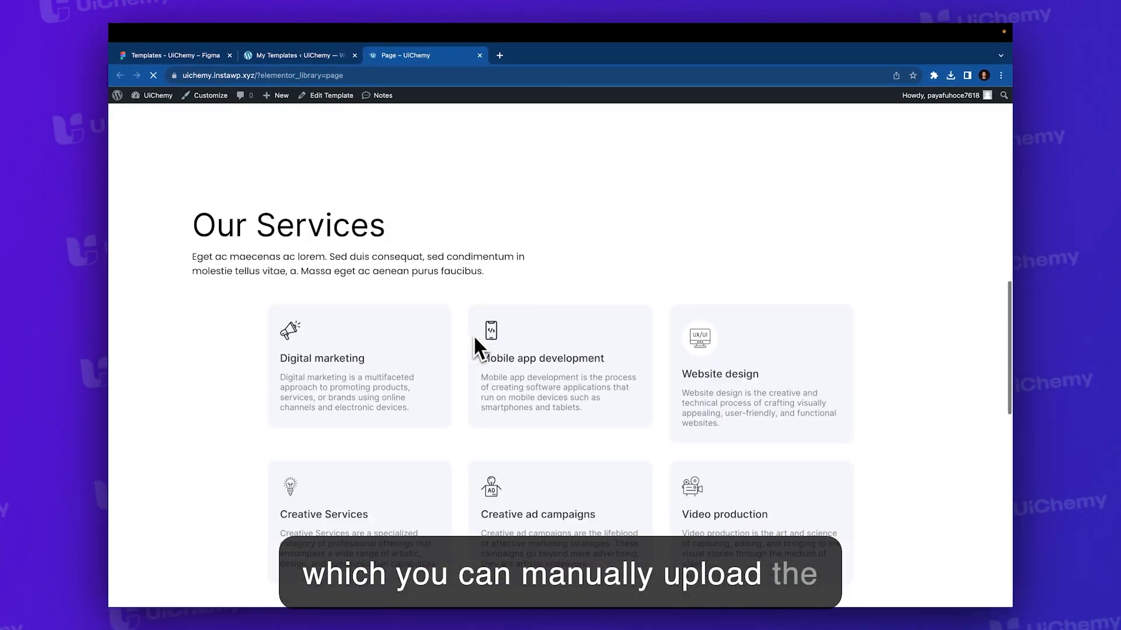
Review the imported page's food media, services, team progress bar and footer sections, and switch back to the Figma Templates file.
scroll(474, 338, down, 3)
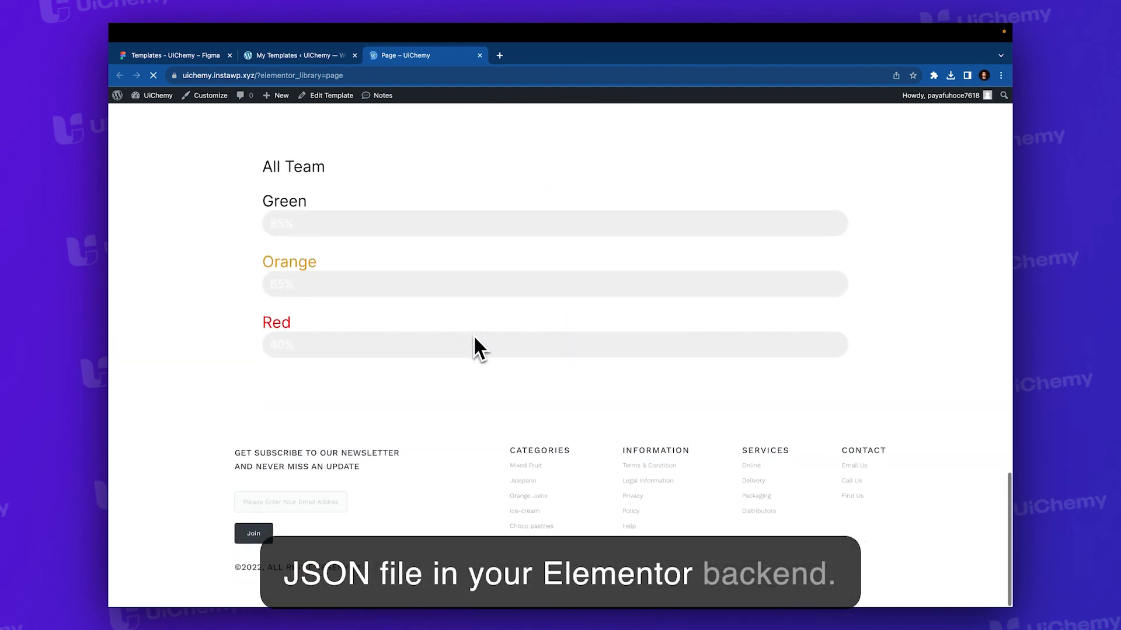
scroll(474, 339, up, 15)
scroll(474, 336, up, 5)
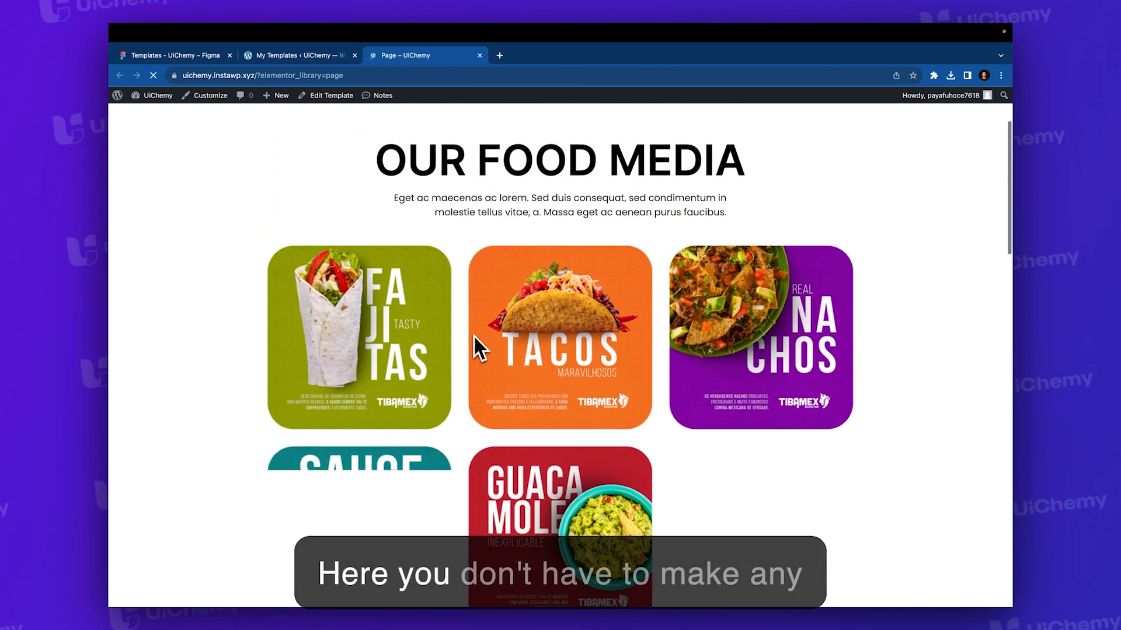
scroll(474, 338, down, 10)
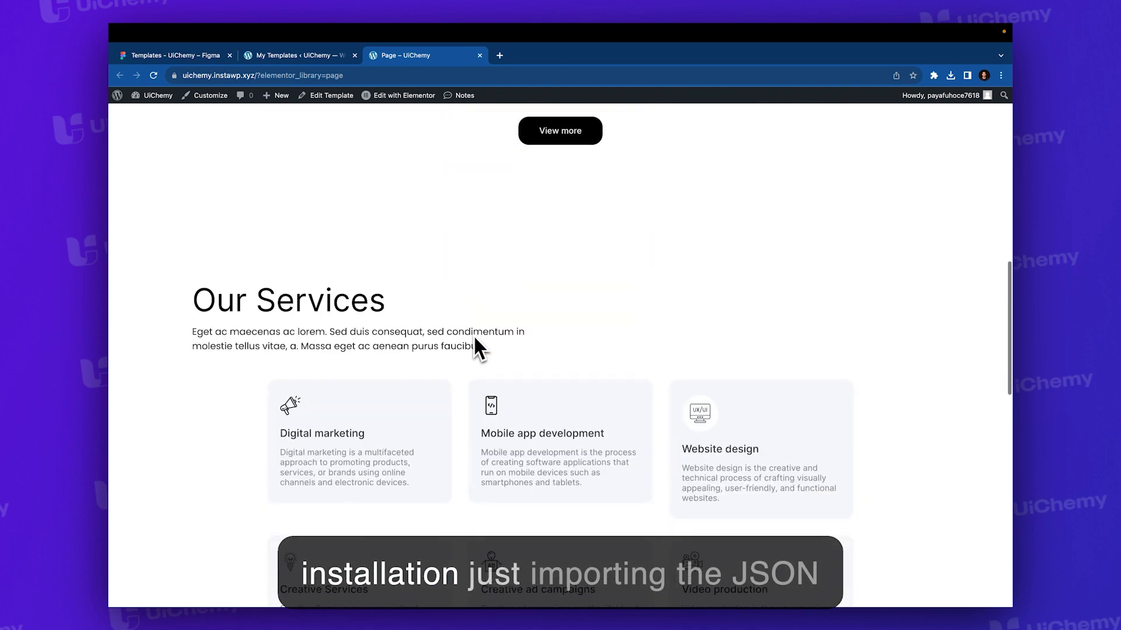
scroll(421, 213, down, 5)
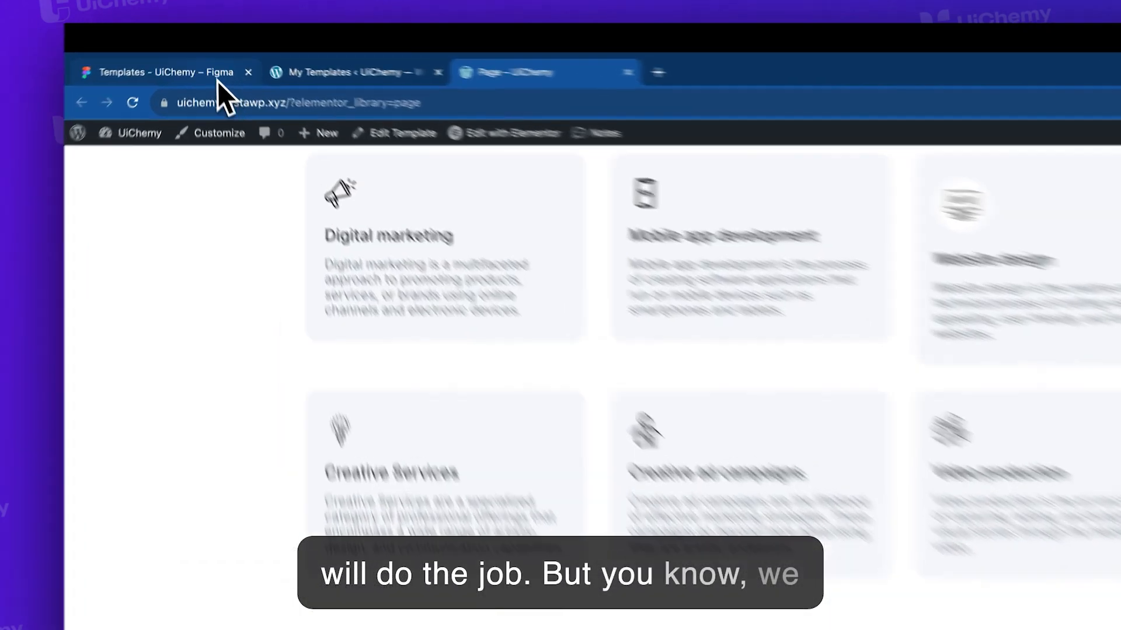
click(204, 57)
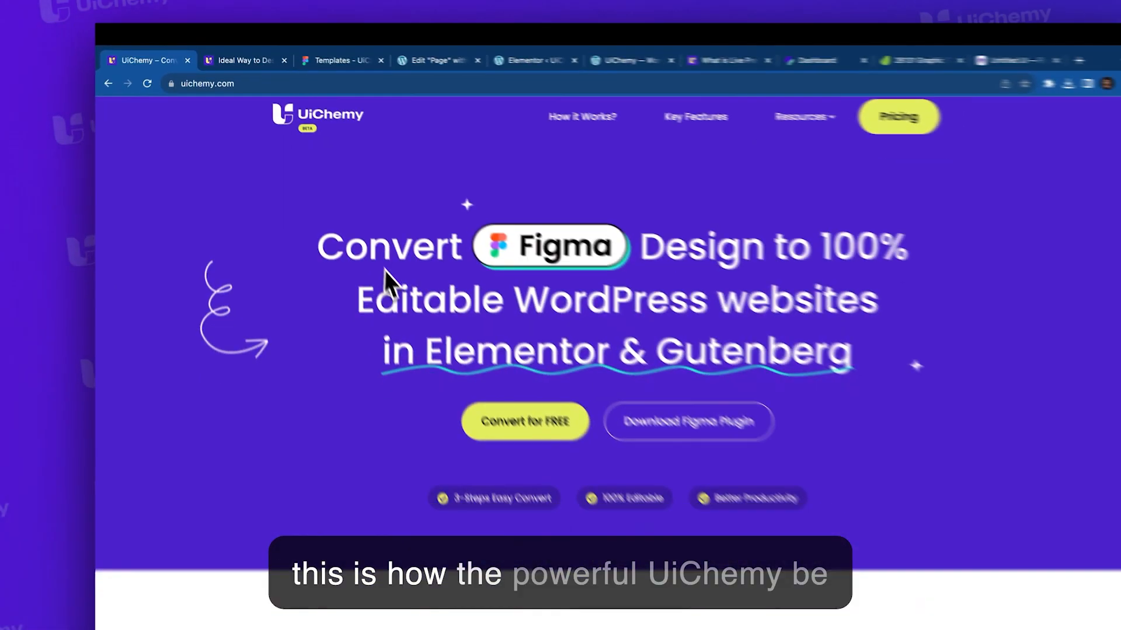
scroll(384, 271, down, 2)
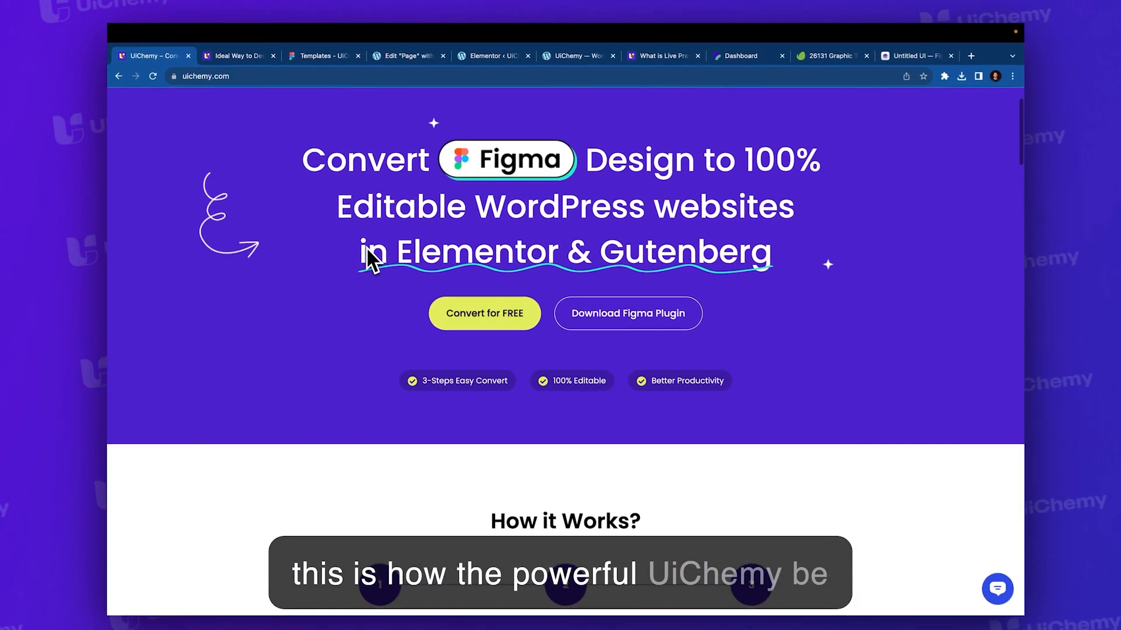
scroll(384, 271, up, 2)
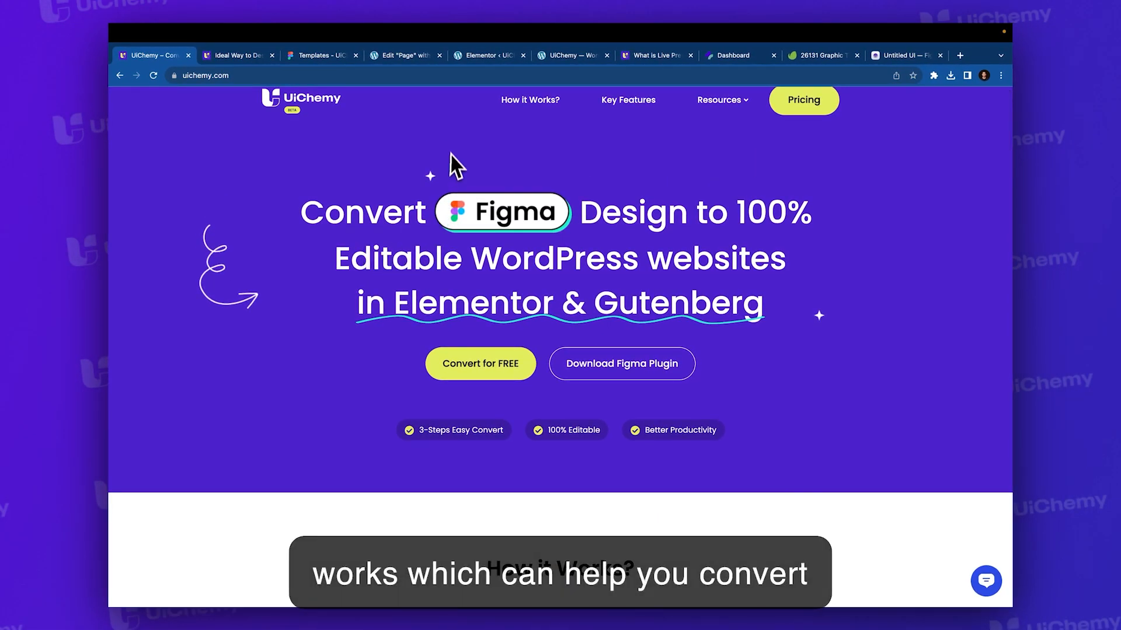